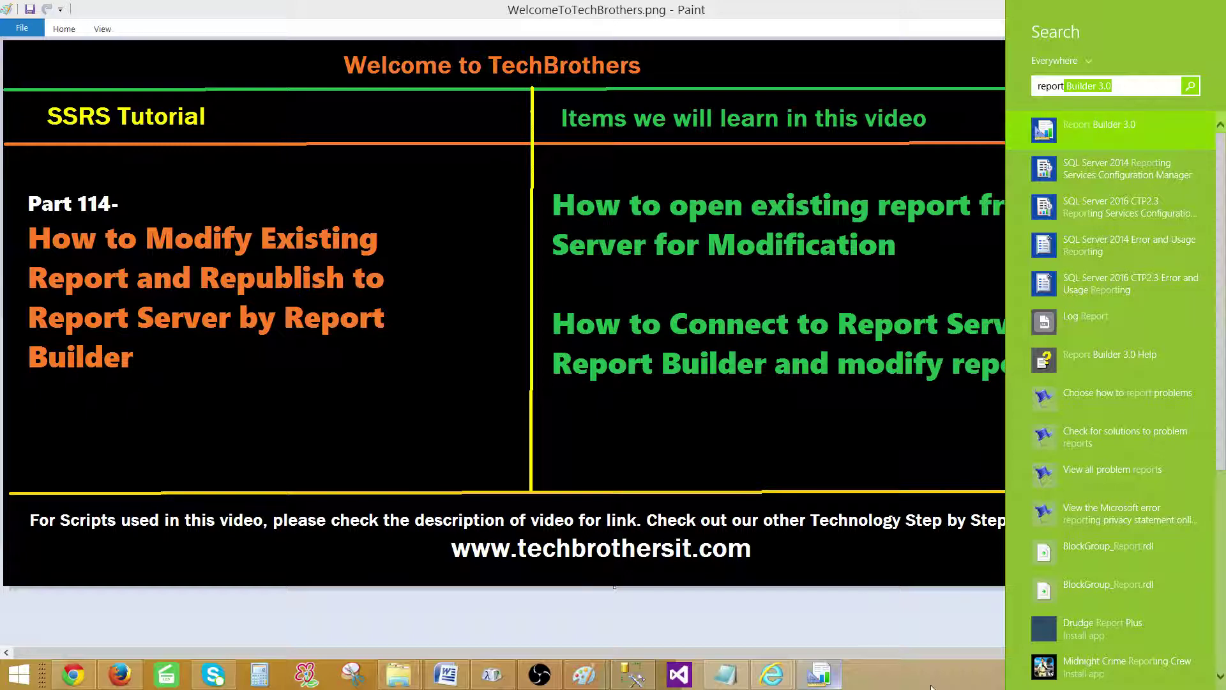
- Switch to Internet Explorer and bring up the Report Manager Home page of Reports_SQL2016
mouse_move(777, 676)
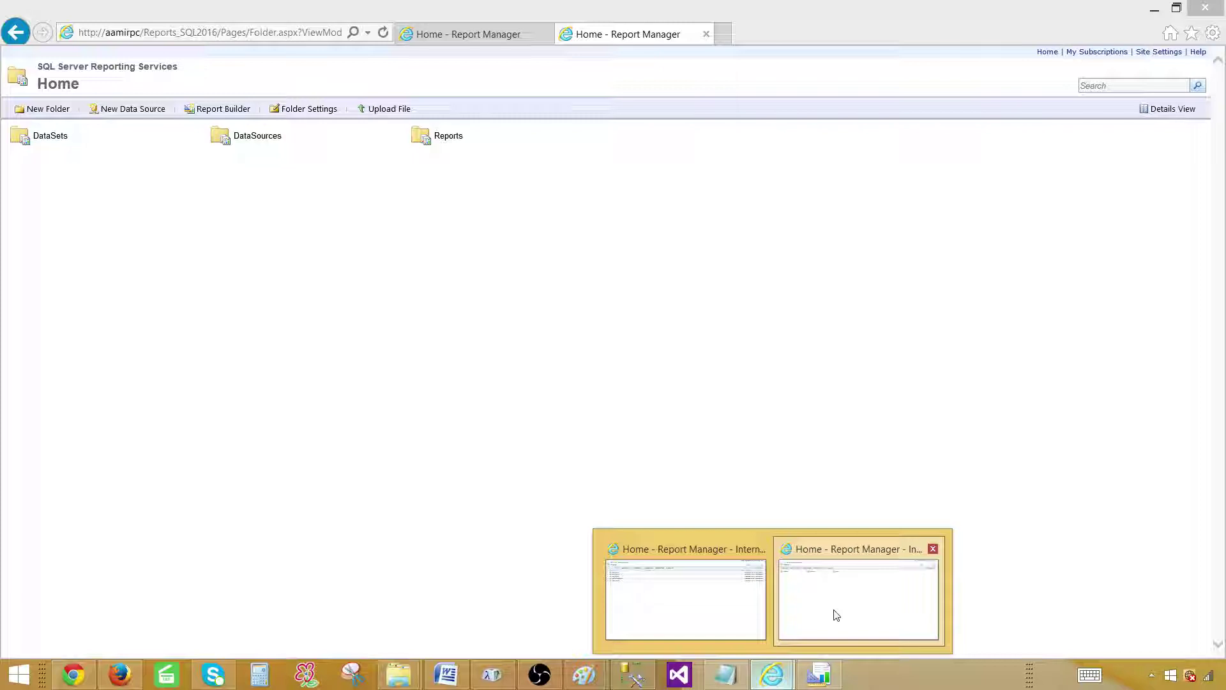
click(838, 605)
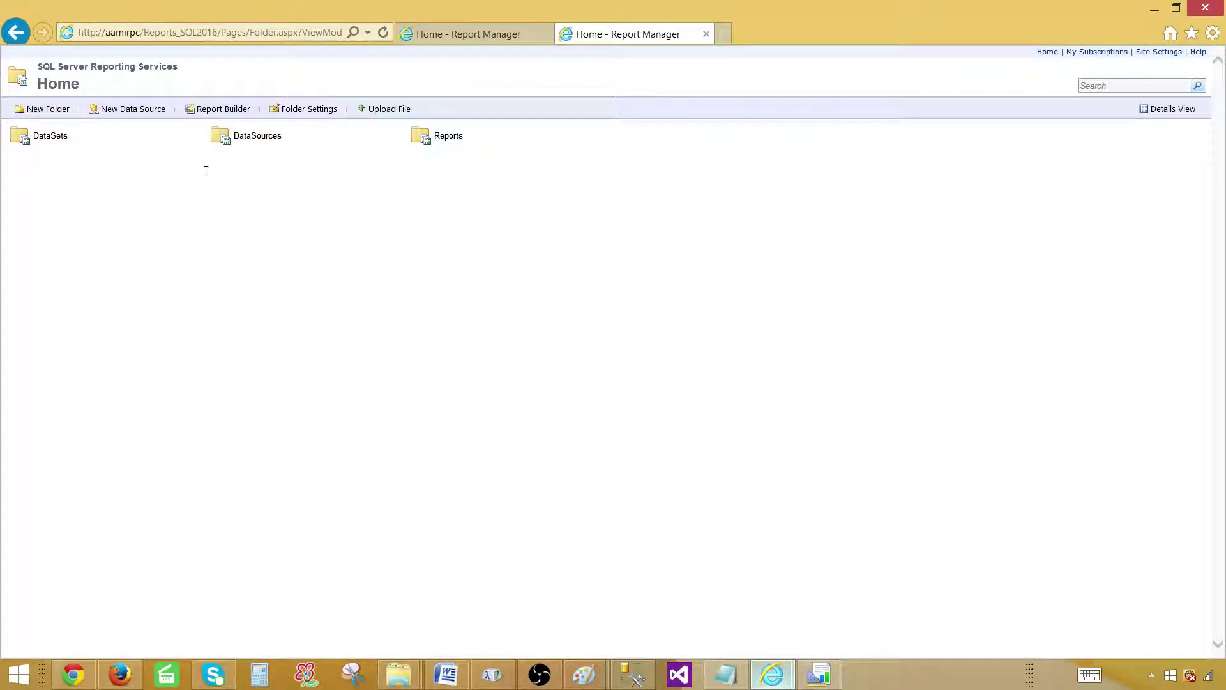
click(211, 111)
- Search Windows for "sql server reporting" and launch SQL Server 2014 Reporting Services Configuration Manager, allowing it to make changes
right_click(19, 675)
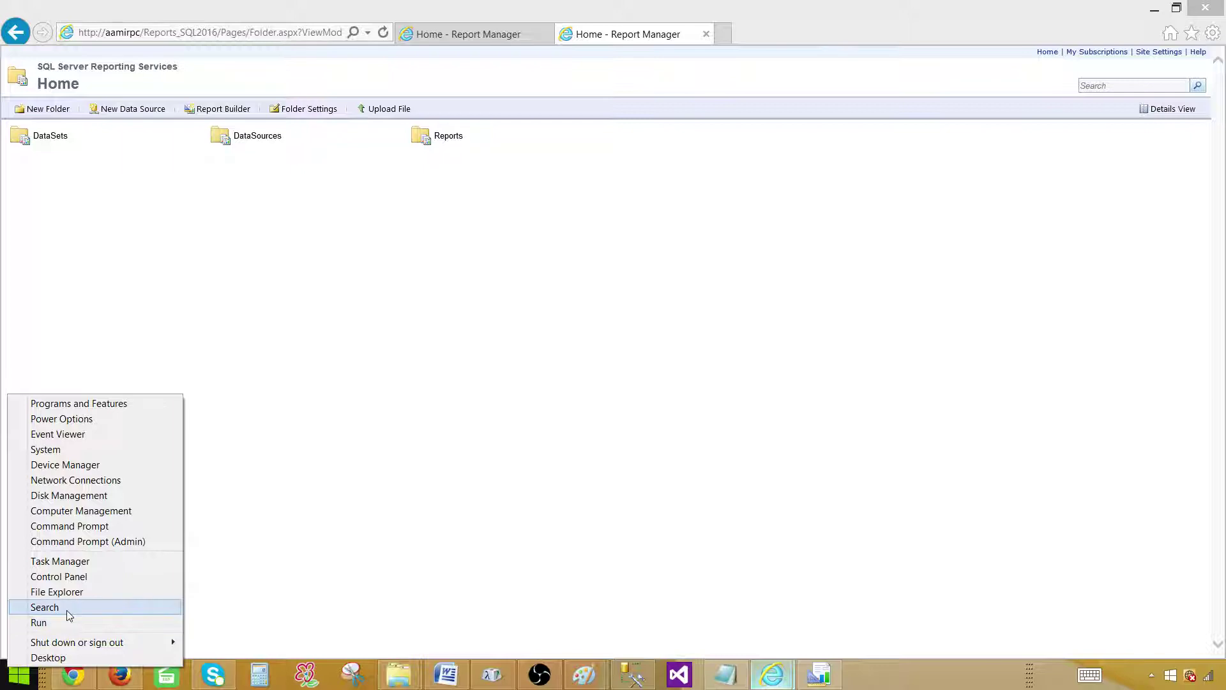
click(64, 609)
text(s)
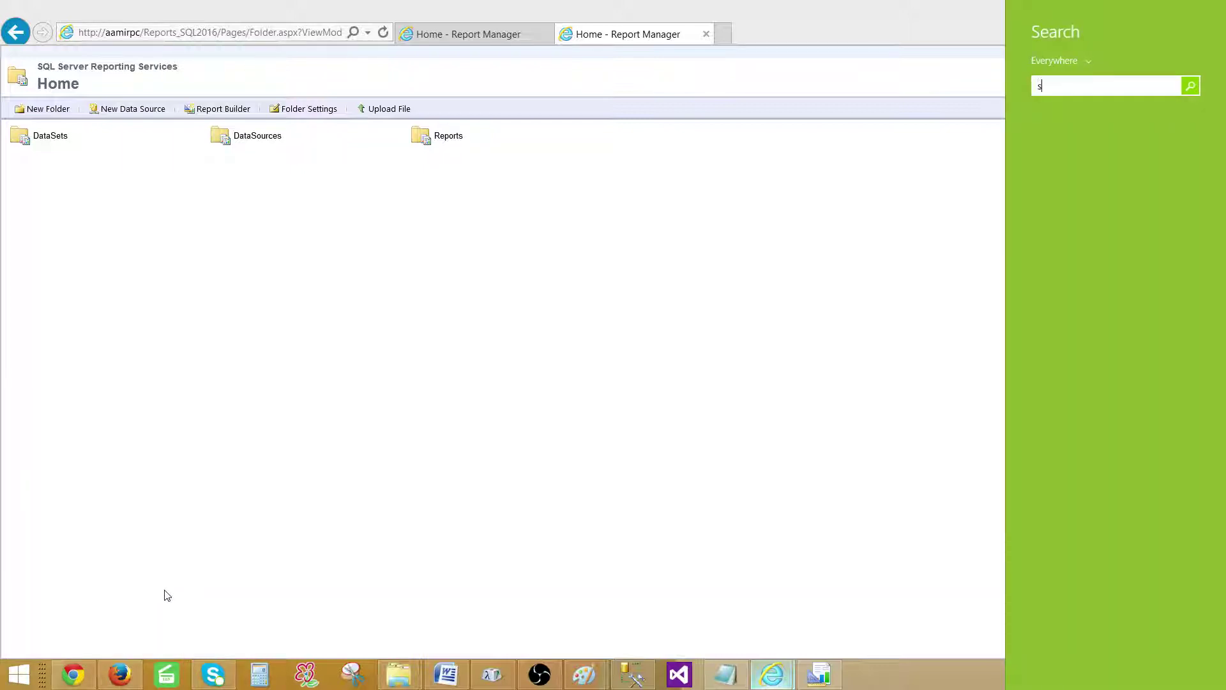
text(ql ser)
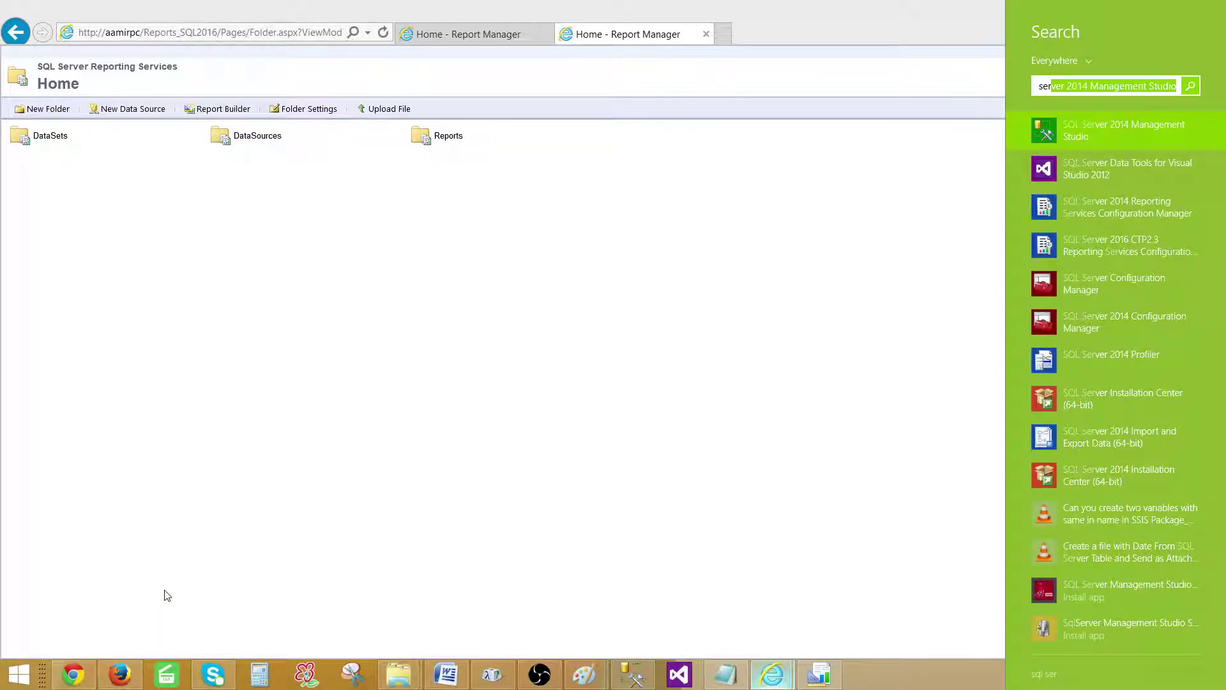
text(ver rr)
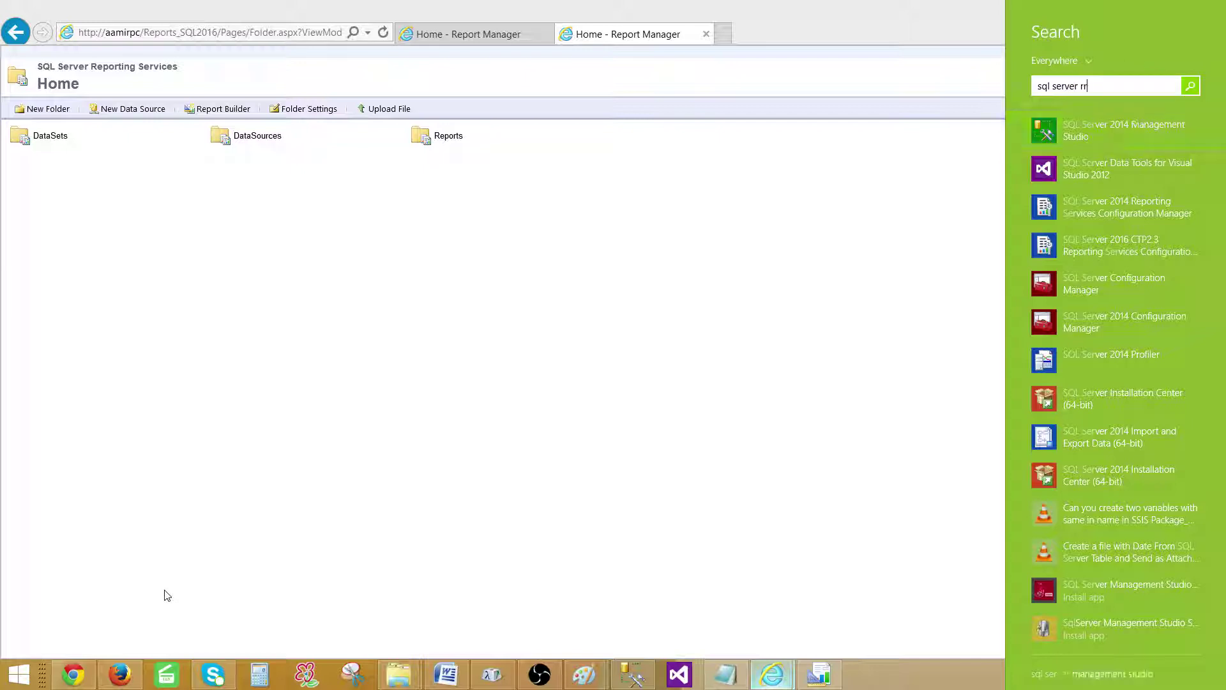
key(BackSpace)
text(eporting)
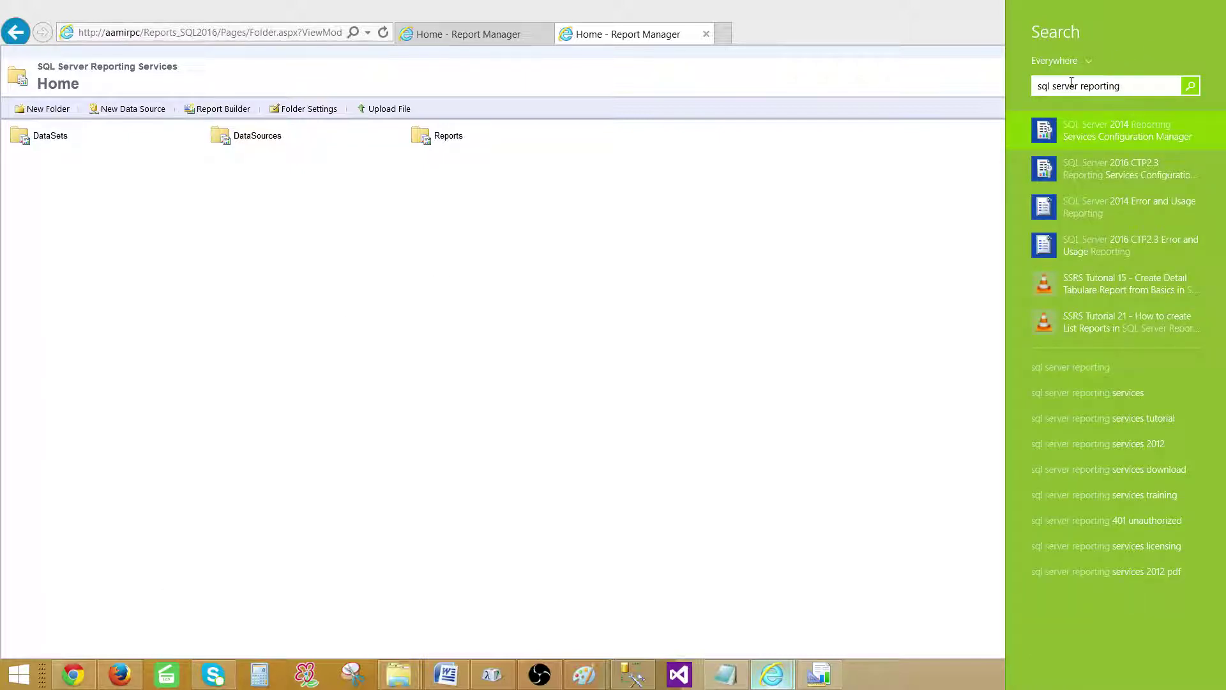
click(1129, 136)
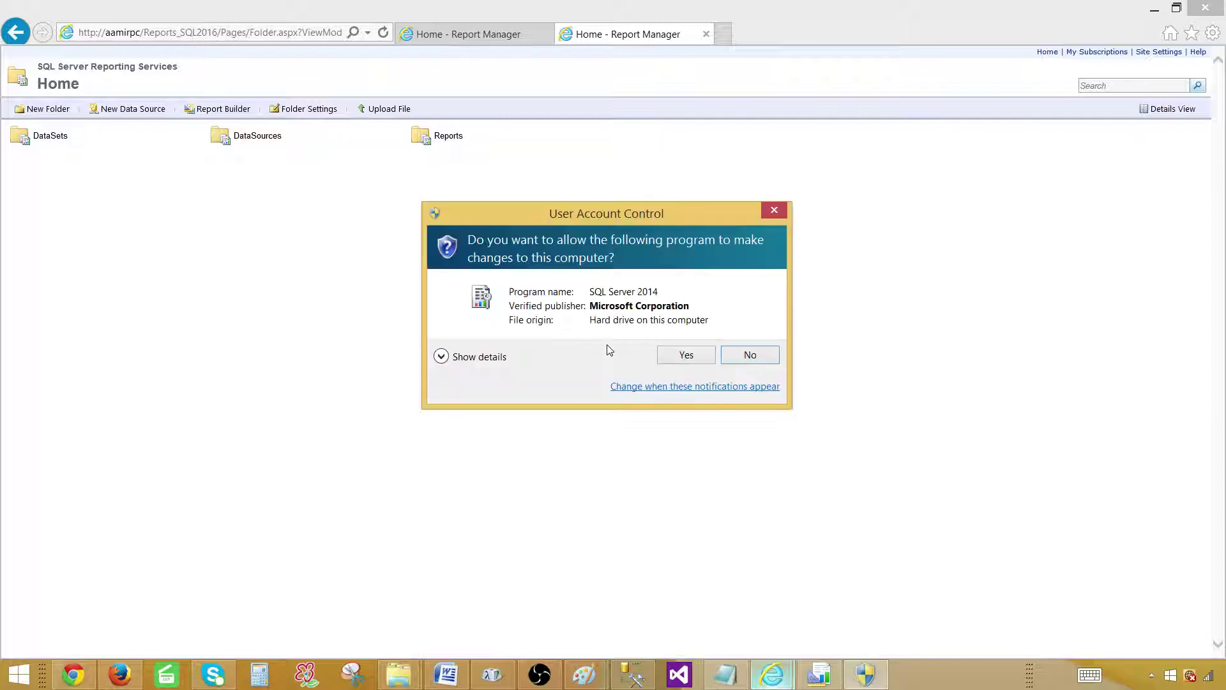
click(685, 355)
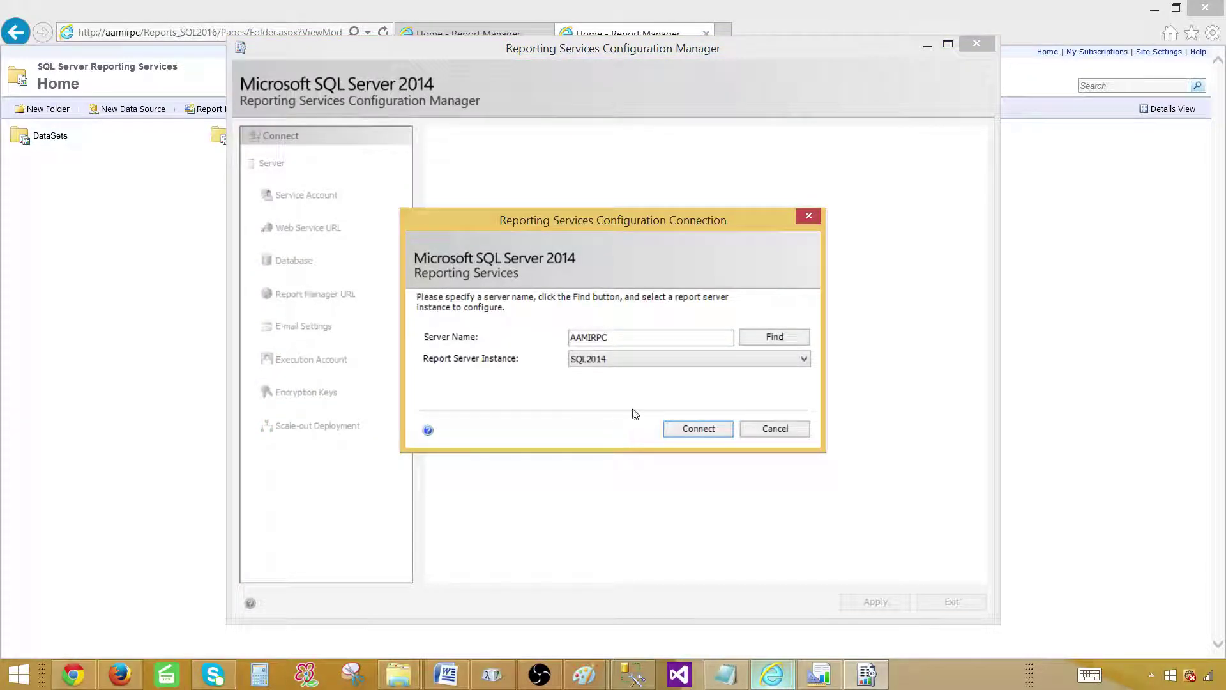
- Connect the configuration manager to the SQL2014 report server instance
click(633, 361)
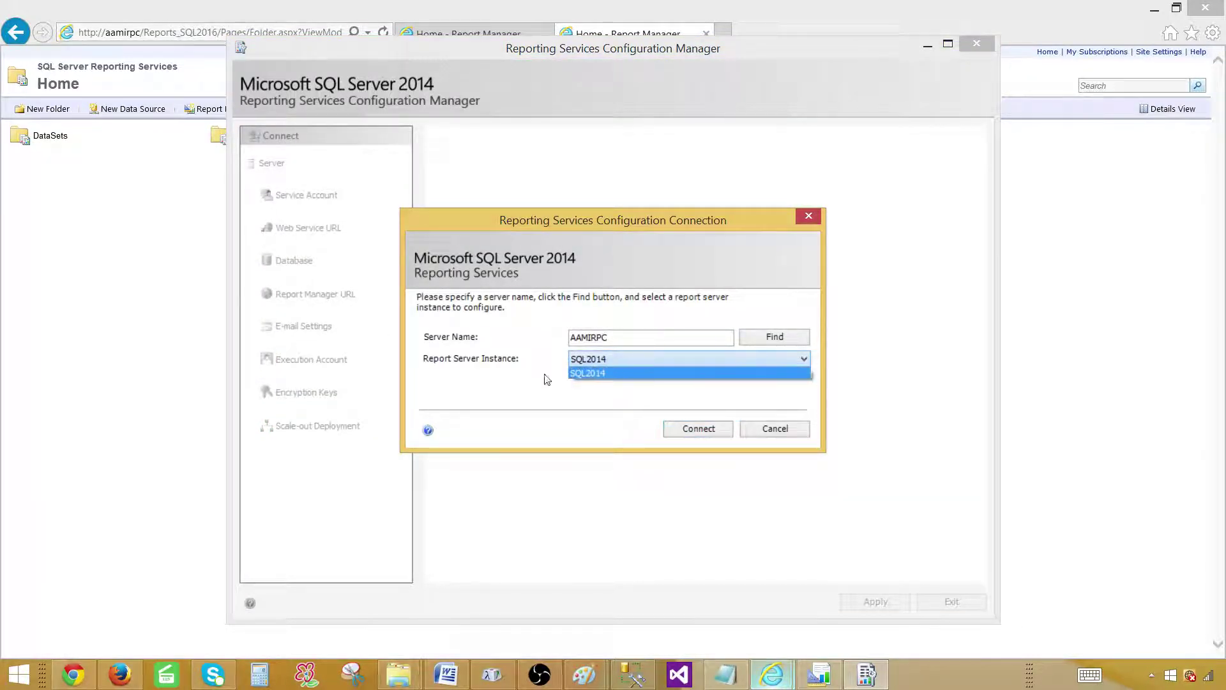
click(600, 373)
click(677, 425)
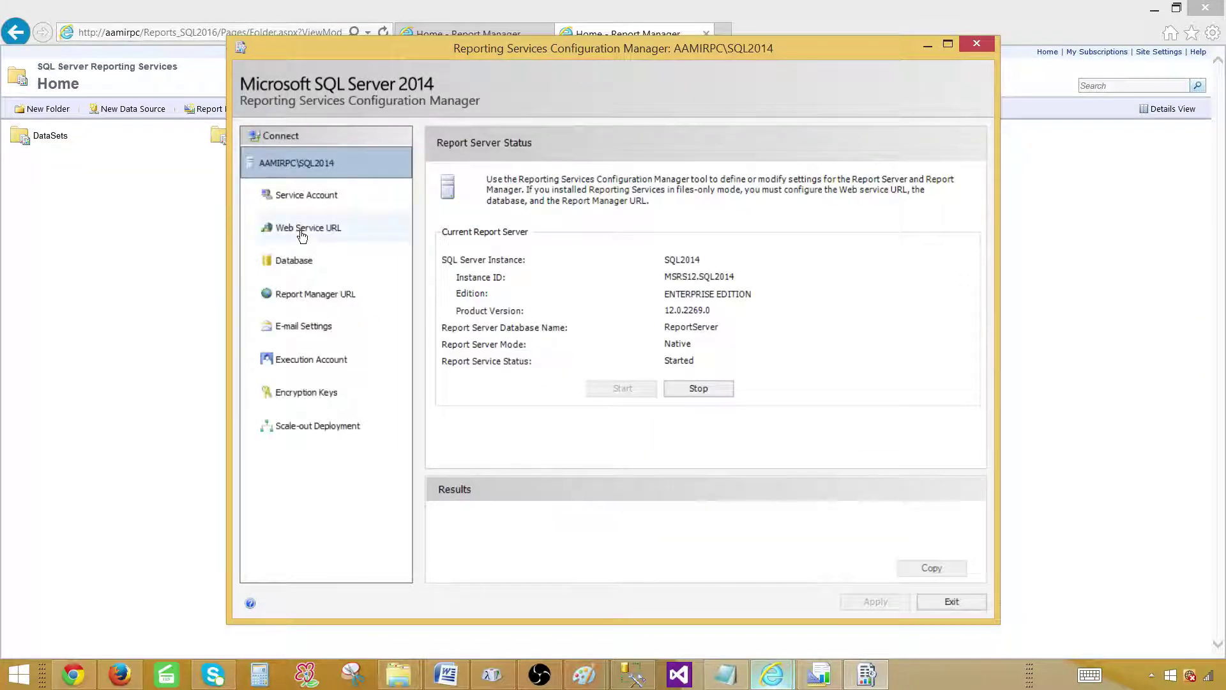
- Look up the instance's Web Service URL and Report Manager URL, and return to the Report Manager browser window
click(294, 229)
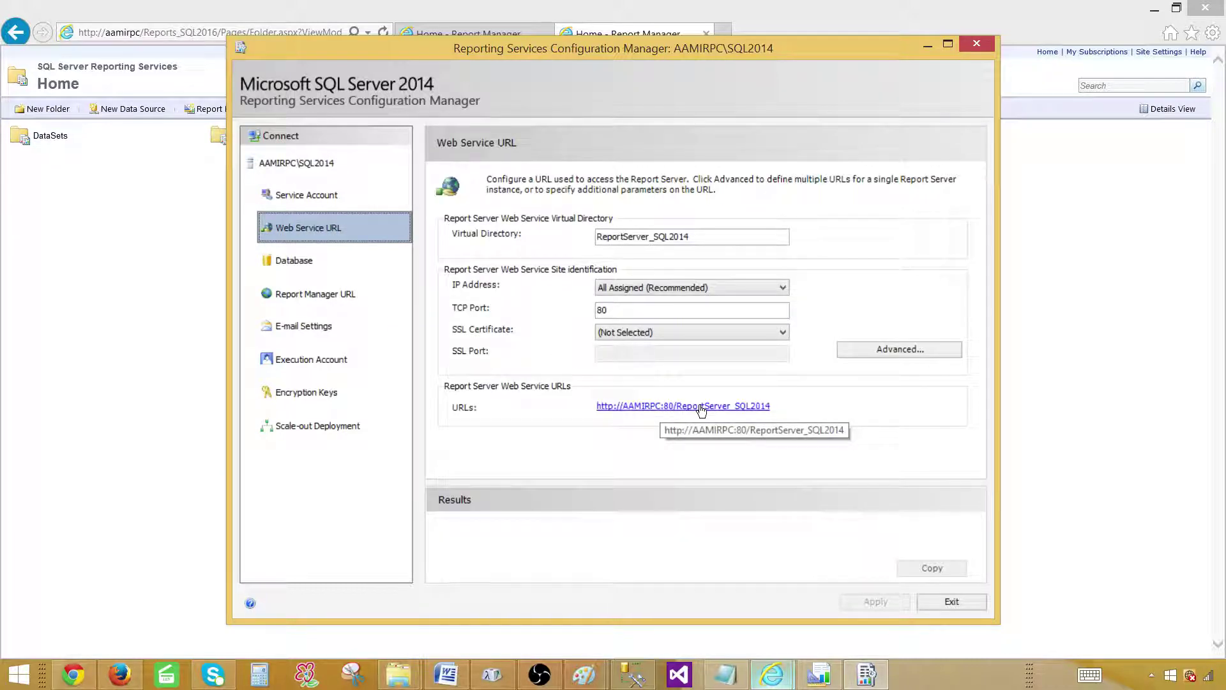
click(294, 295)
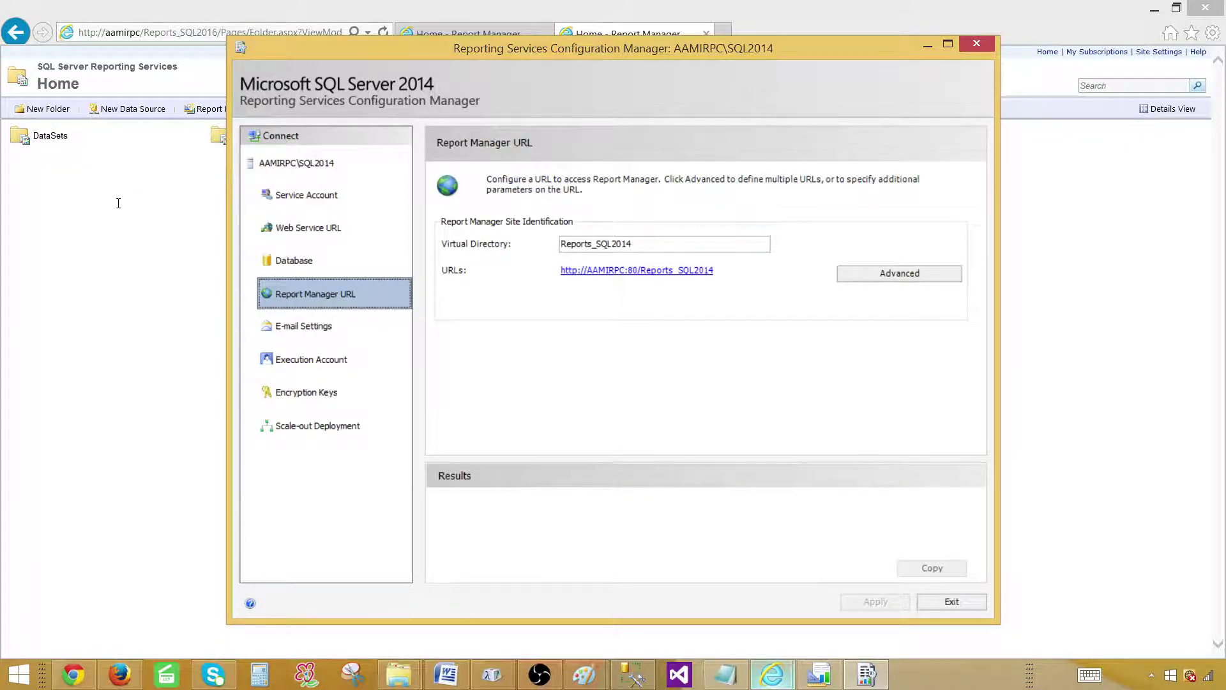
click(105, 185)
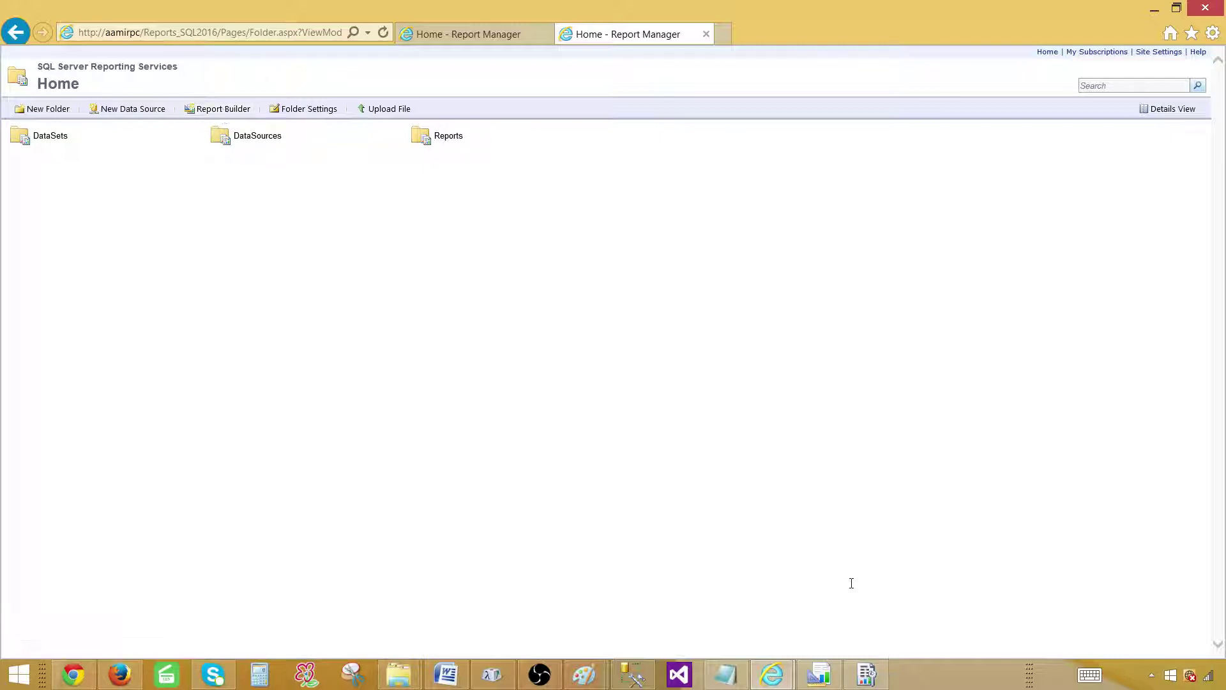
- Switch to Report Builder and check which recent sites and servers are offered for opening a report, without opening one
click(832, 667)
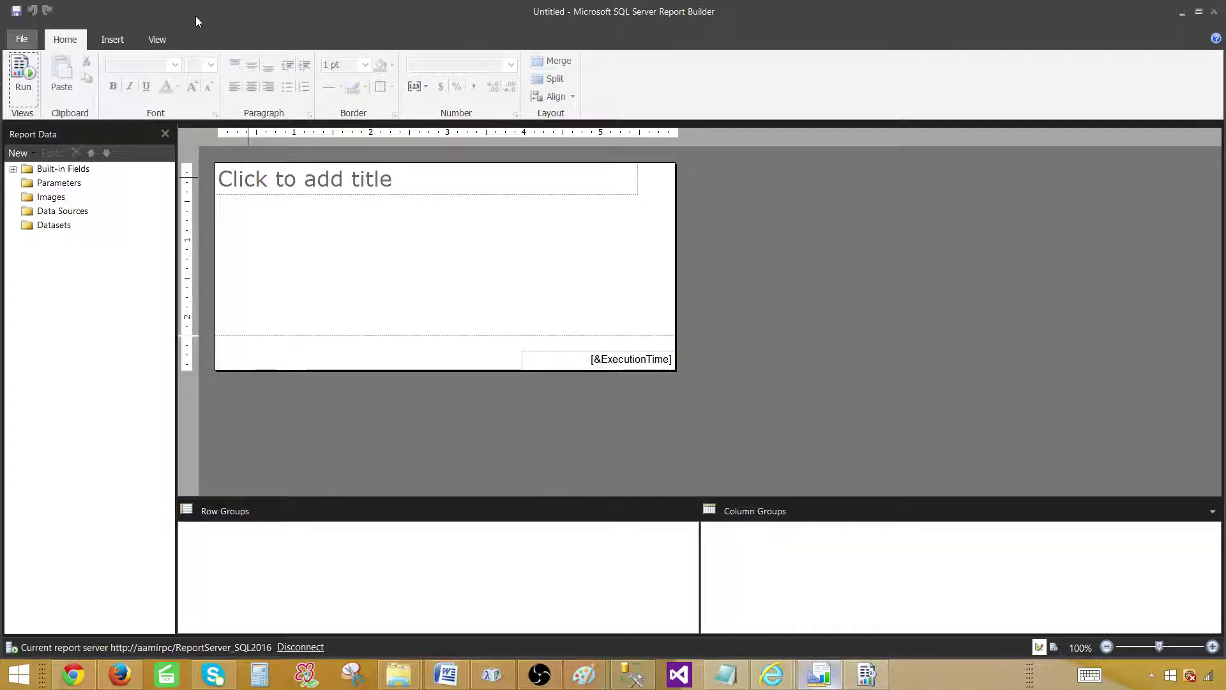
click(28, 37)
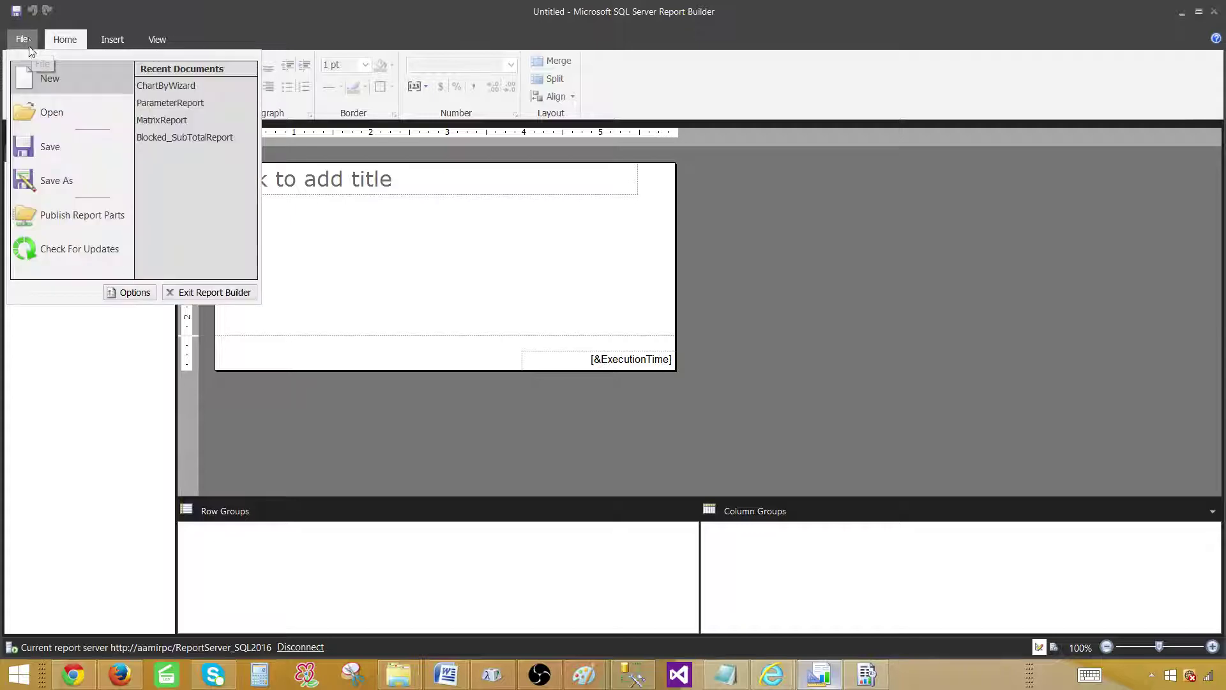
click(52, 115)
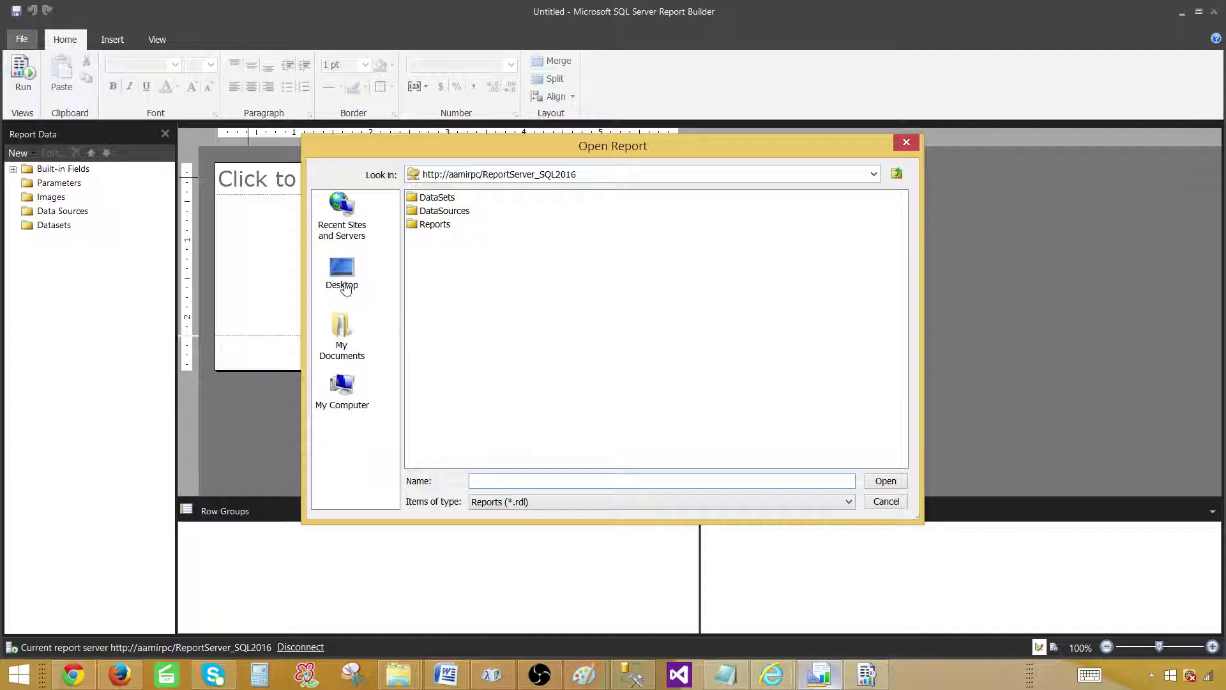
click(358, 230)
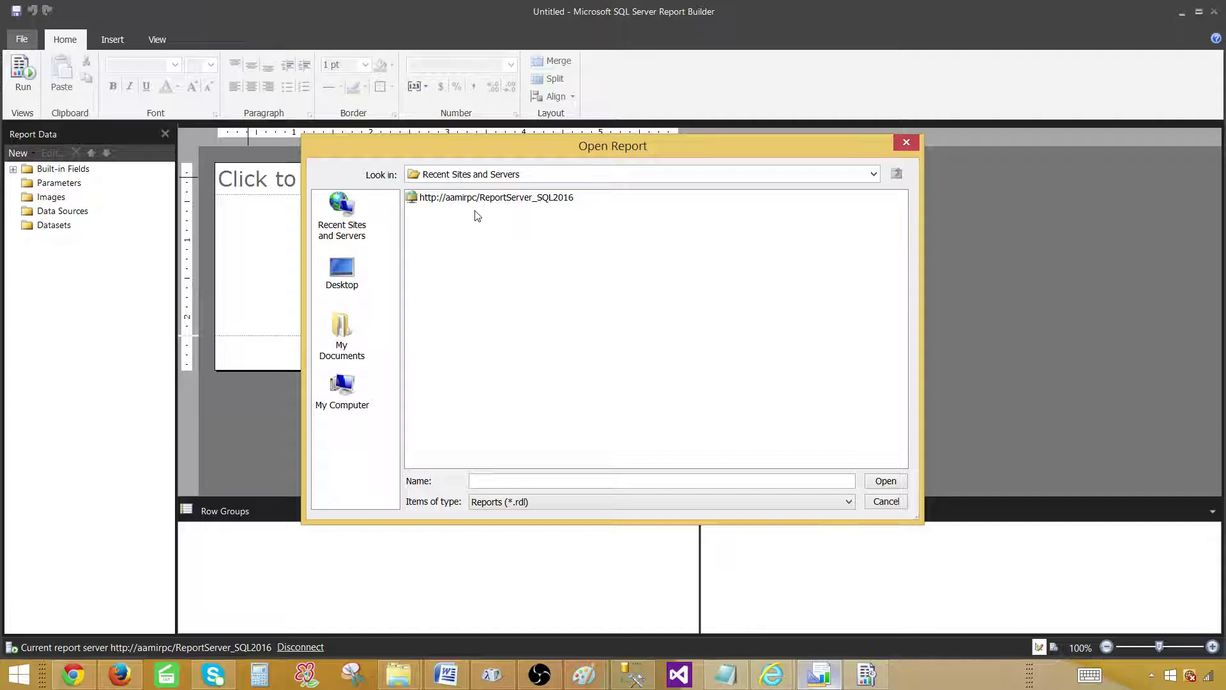
click(892, 504)
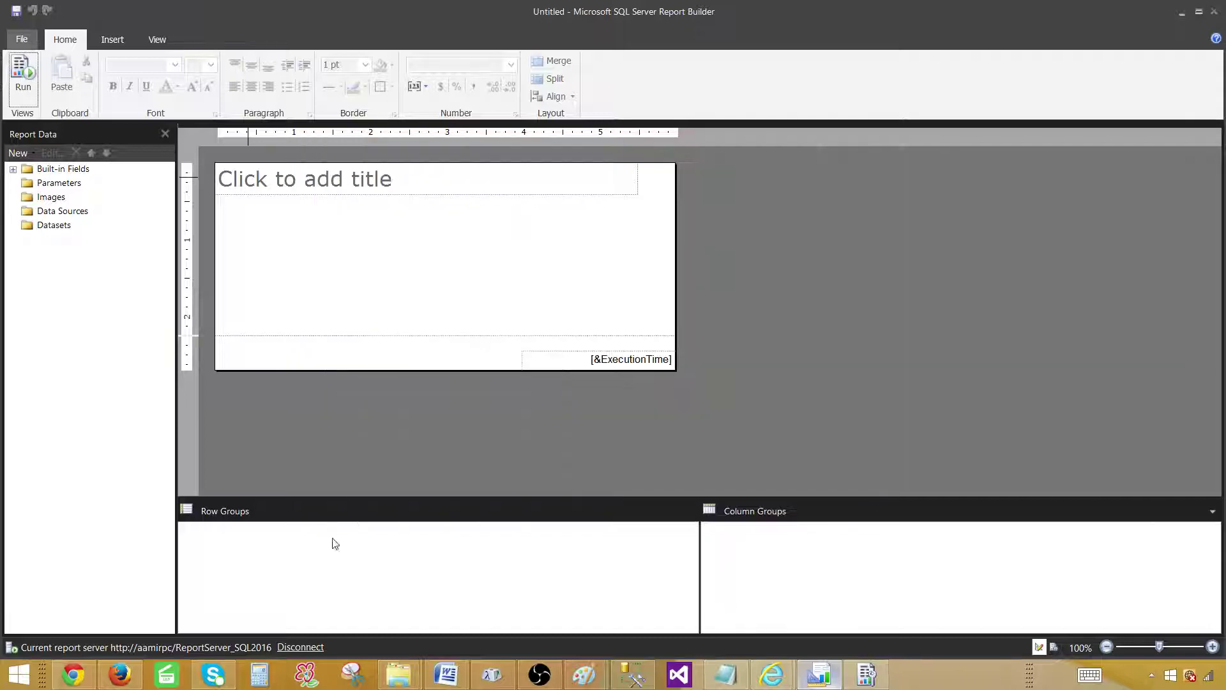
- Disconnect Report Builder from the current report server and connect to ReportServer_SQL2014 on the same host
click(304, 647)
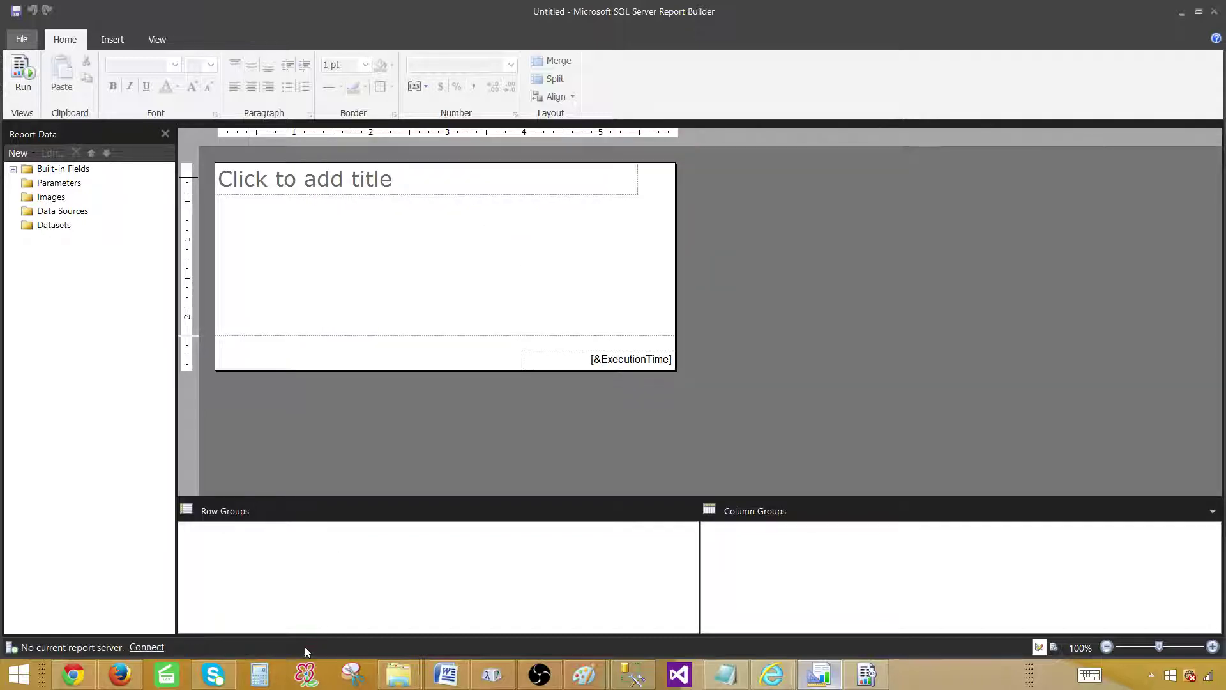
click(147, 647)
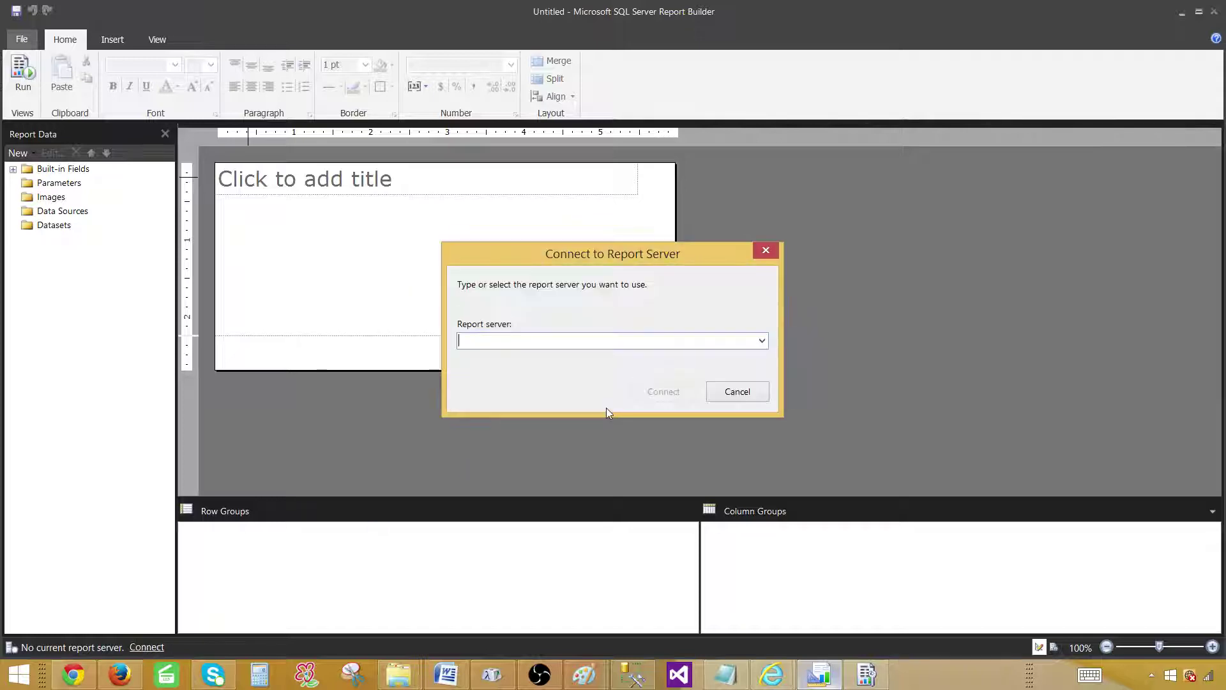
click(762, 341)
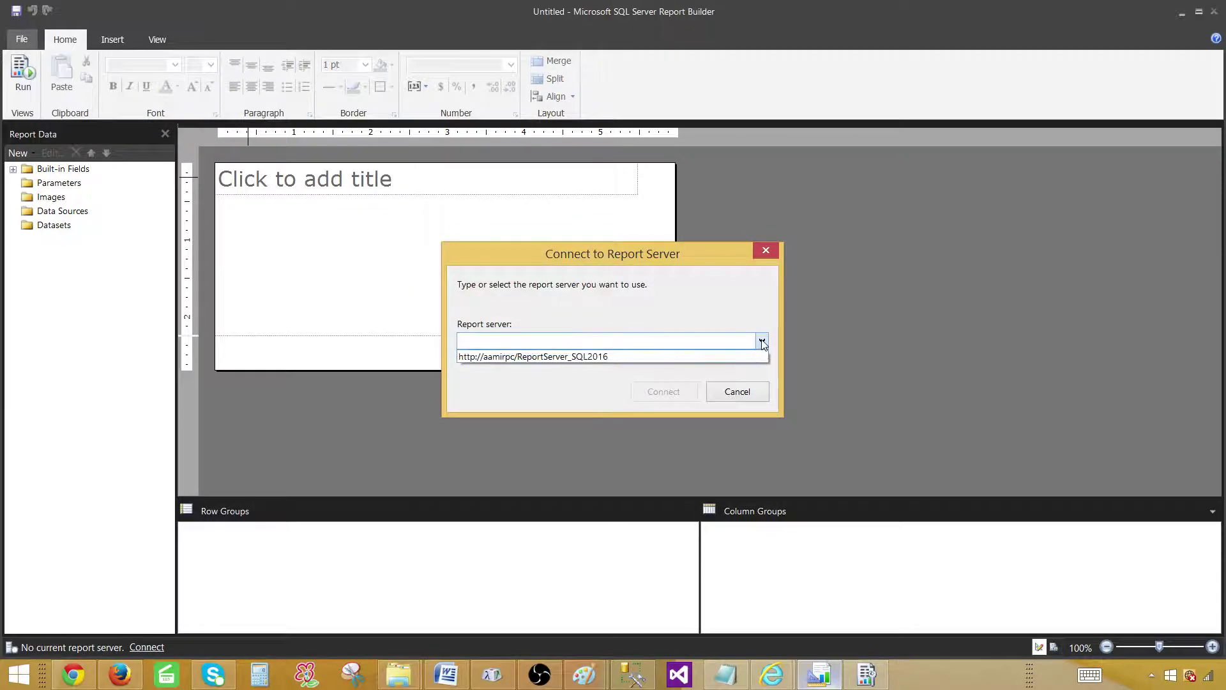
click(661, 355)
click(606, 342)
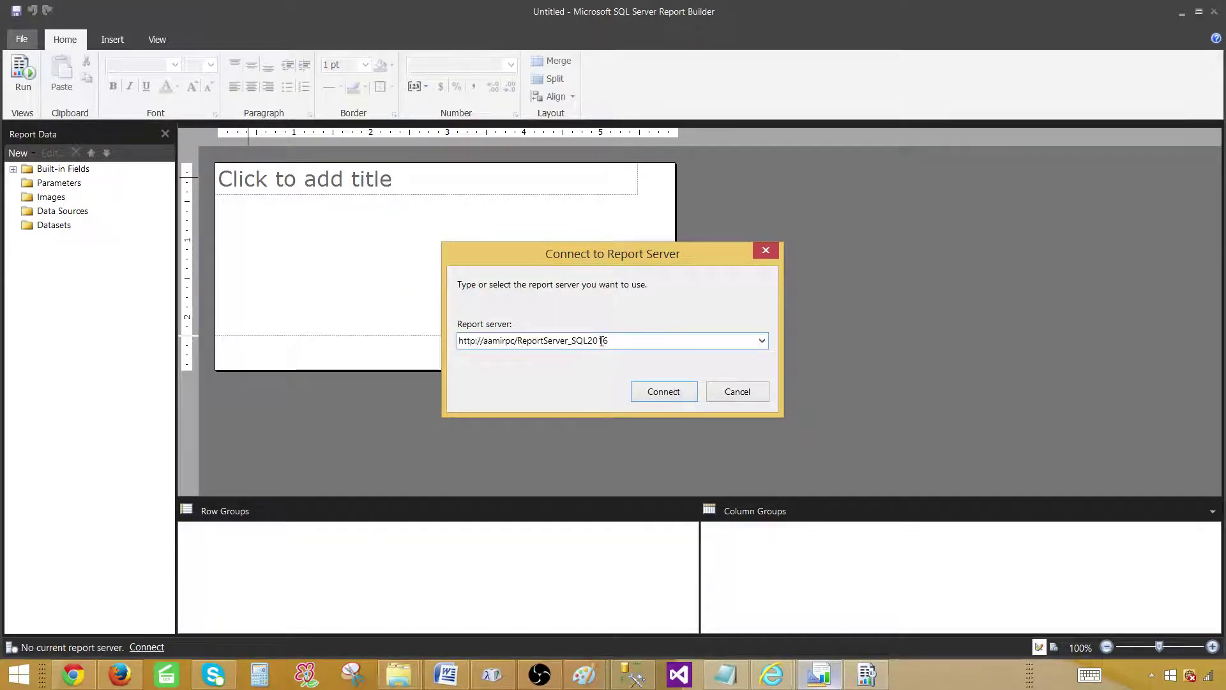
drag(600, 340, 636, 340)
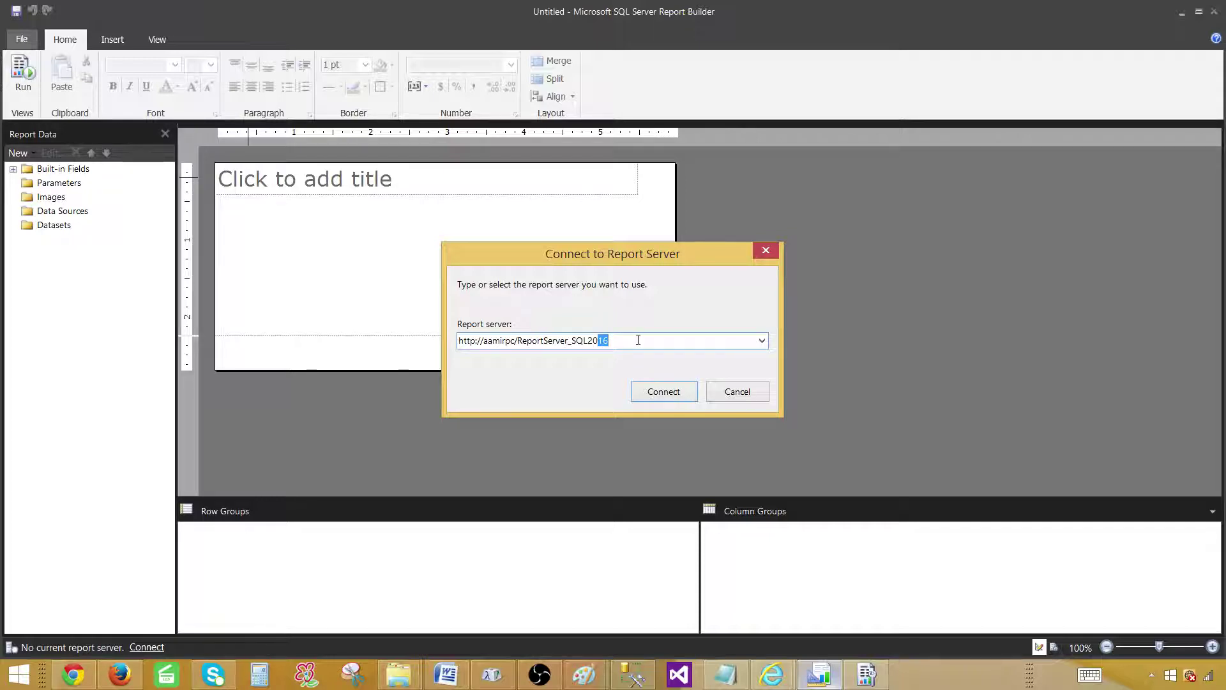
text(14)
click(645, 391)
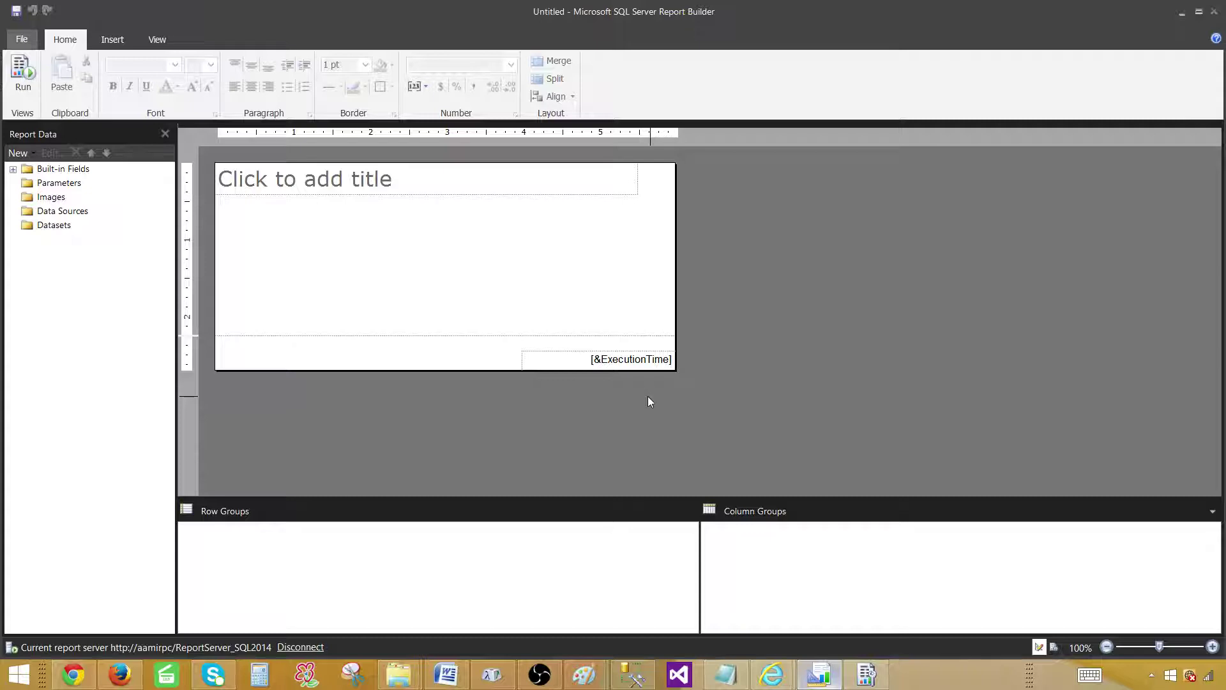
- Compare the folders offered for opening reports from ReportServer_SQL2014 with those on its Report Manager Home page, without opening a report
click(22, 39)
click(51, 113)
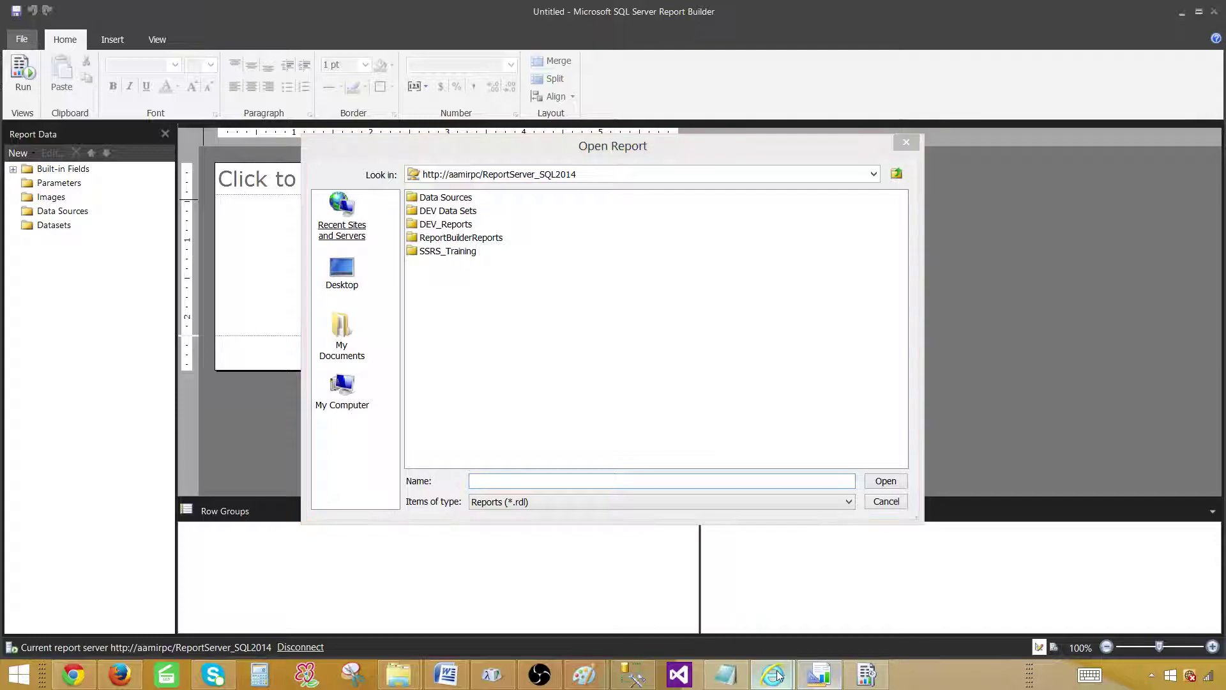
mouse_move(772, 675)
click(725, 621)
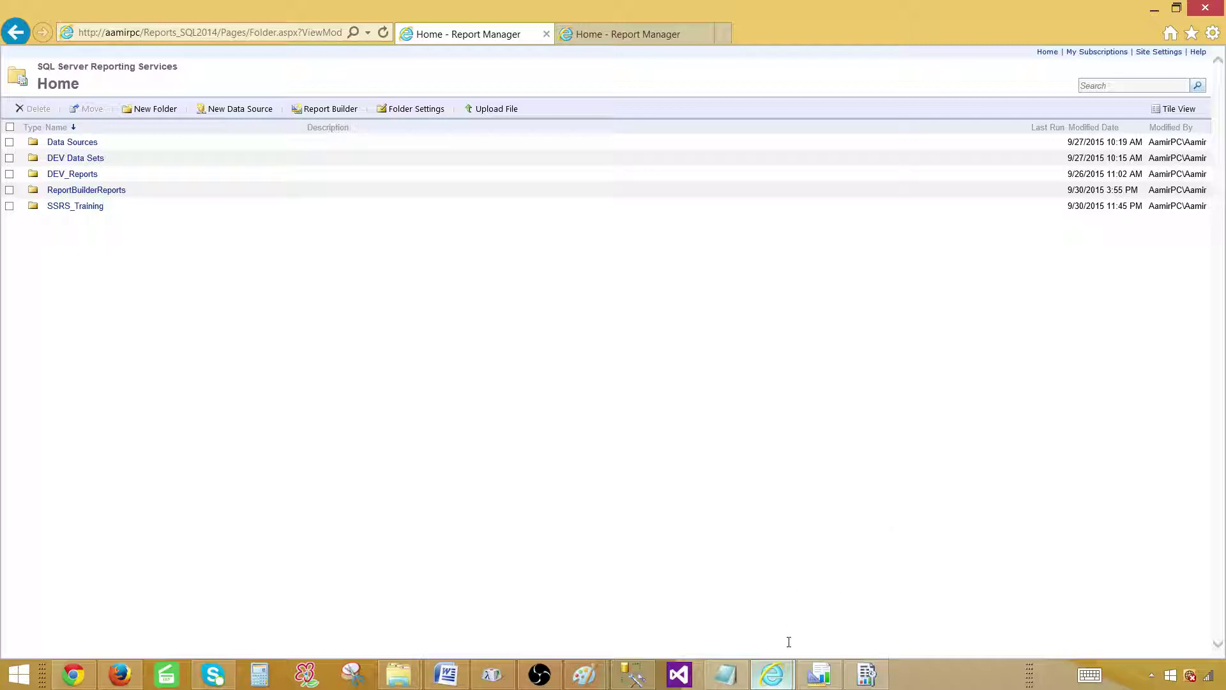
click(818, 674)
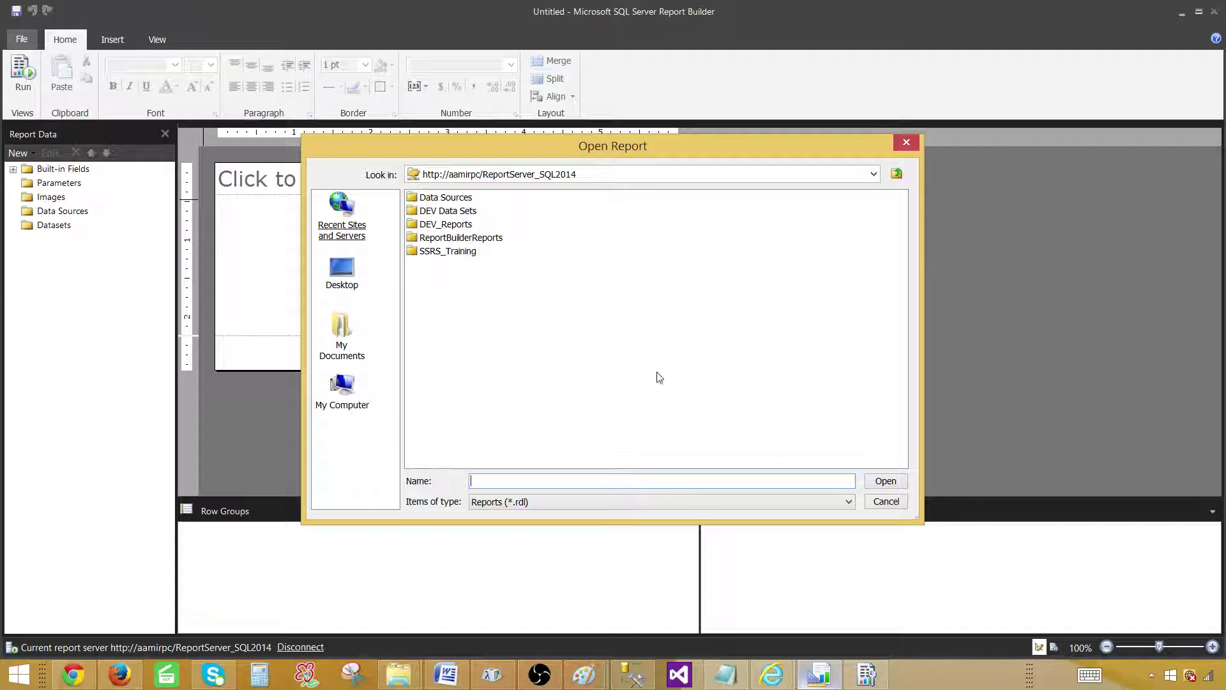
click(886, 502)
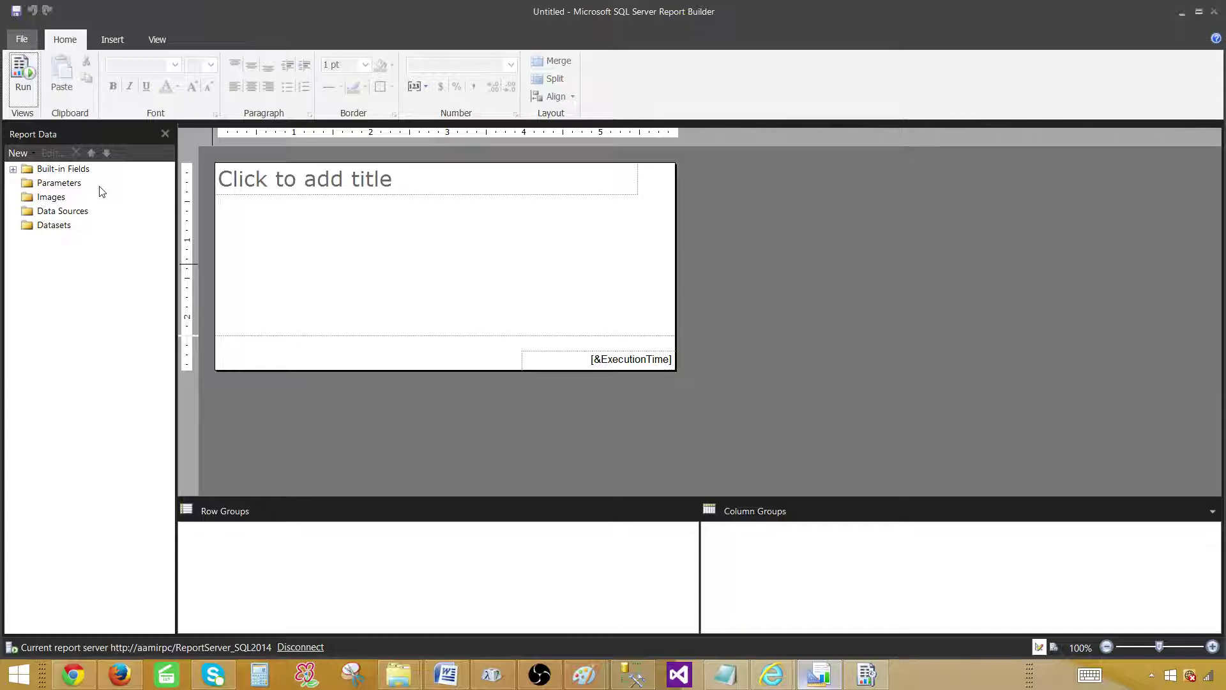
- Open the AutoRefresh report from the SSRS_Training folder on the report server
click(21, 44)
click(146, 28)
click(21, 39)
click(85, 120)
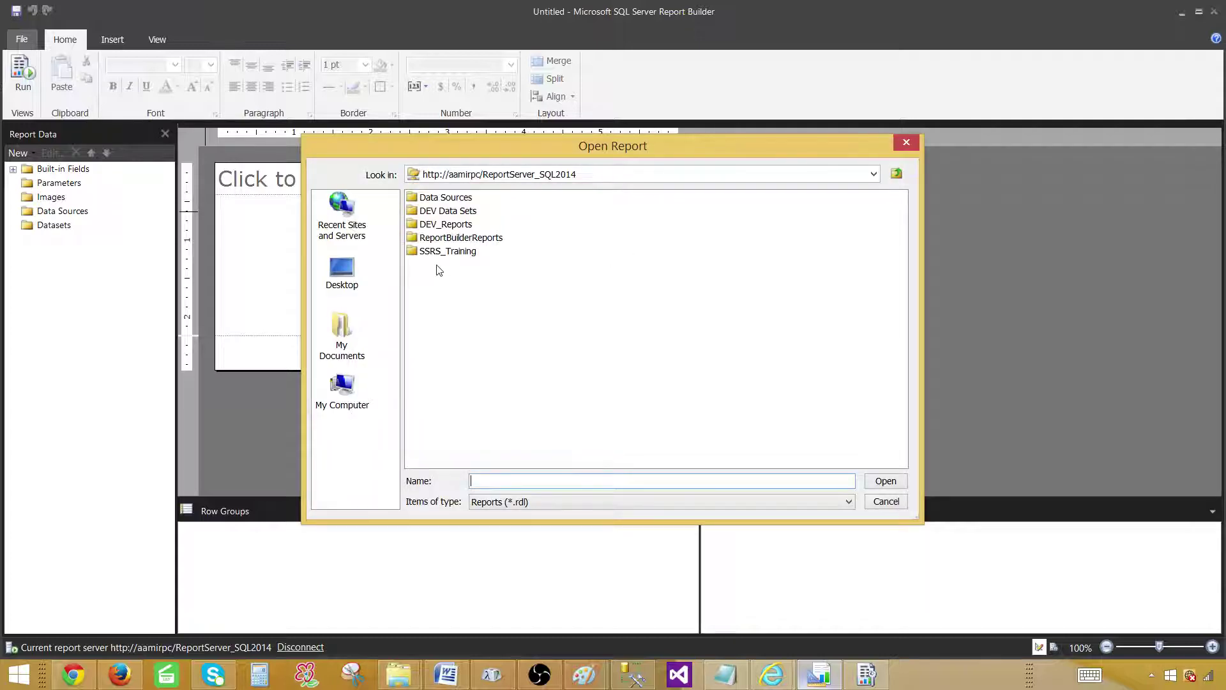
double_click(442, 252)
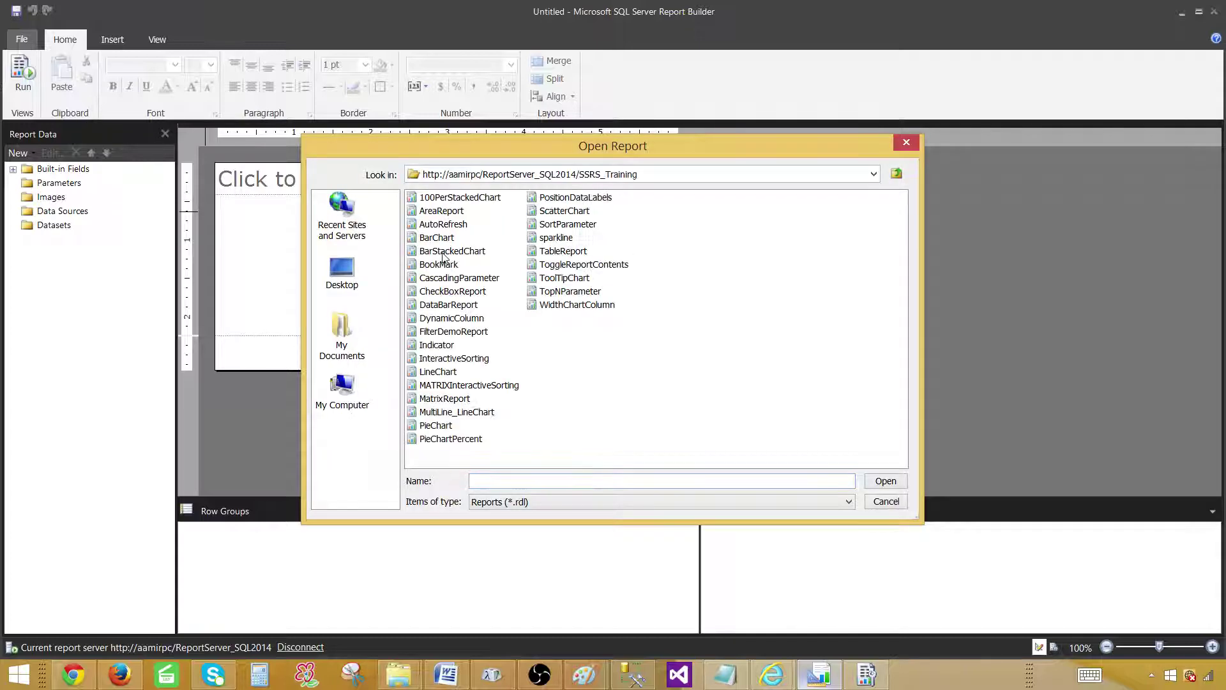
click(443, 224)
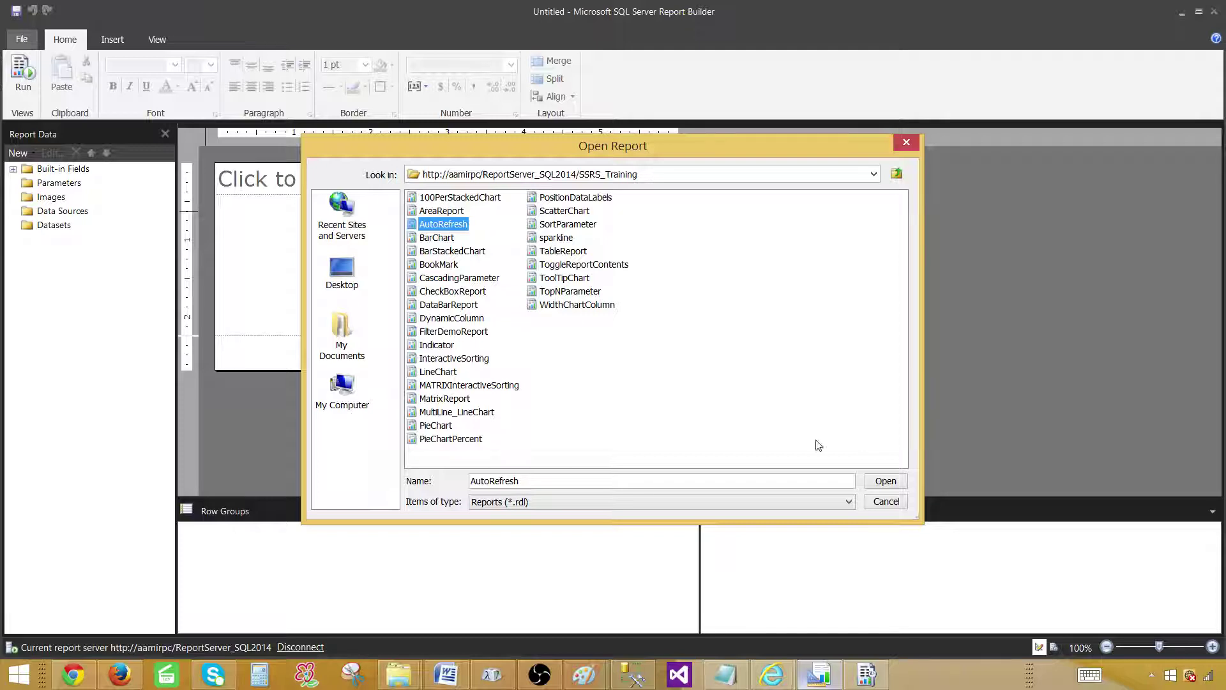
click(886, 481)
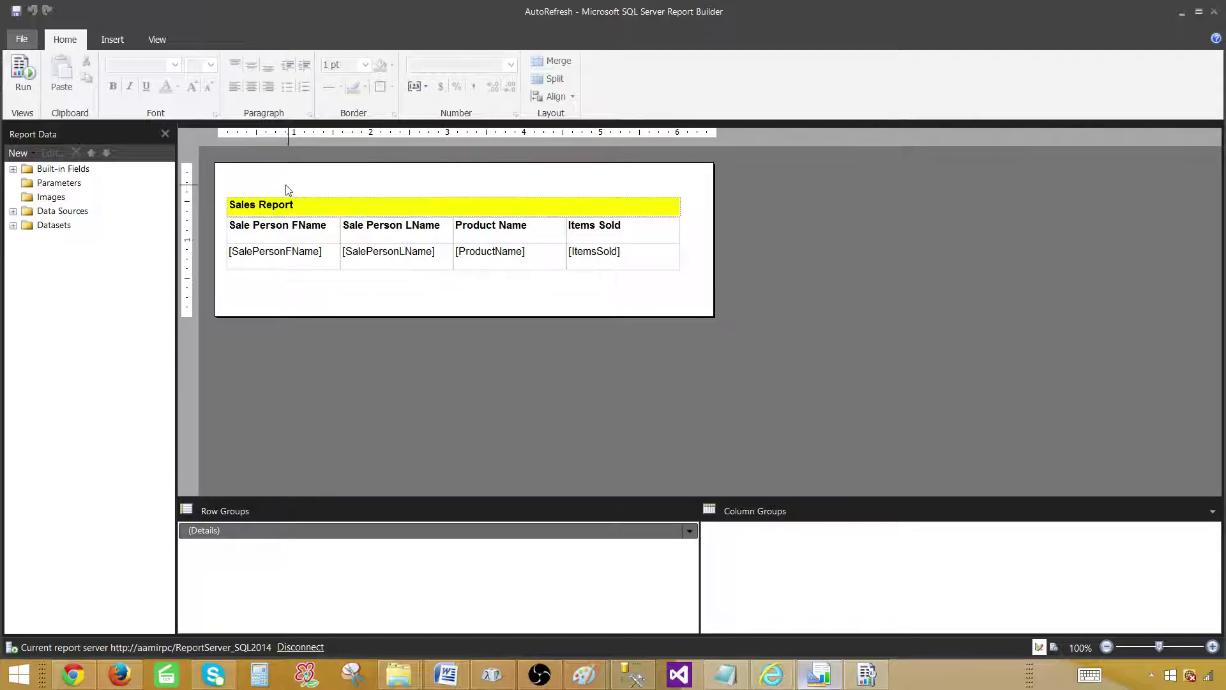
- Switch to Report Manager in the browser and view the published AutoRefresh report in the SSRS_Training folder
mouse_move(771, 676)
click(752, 632)
click(71, 207)
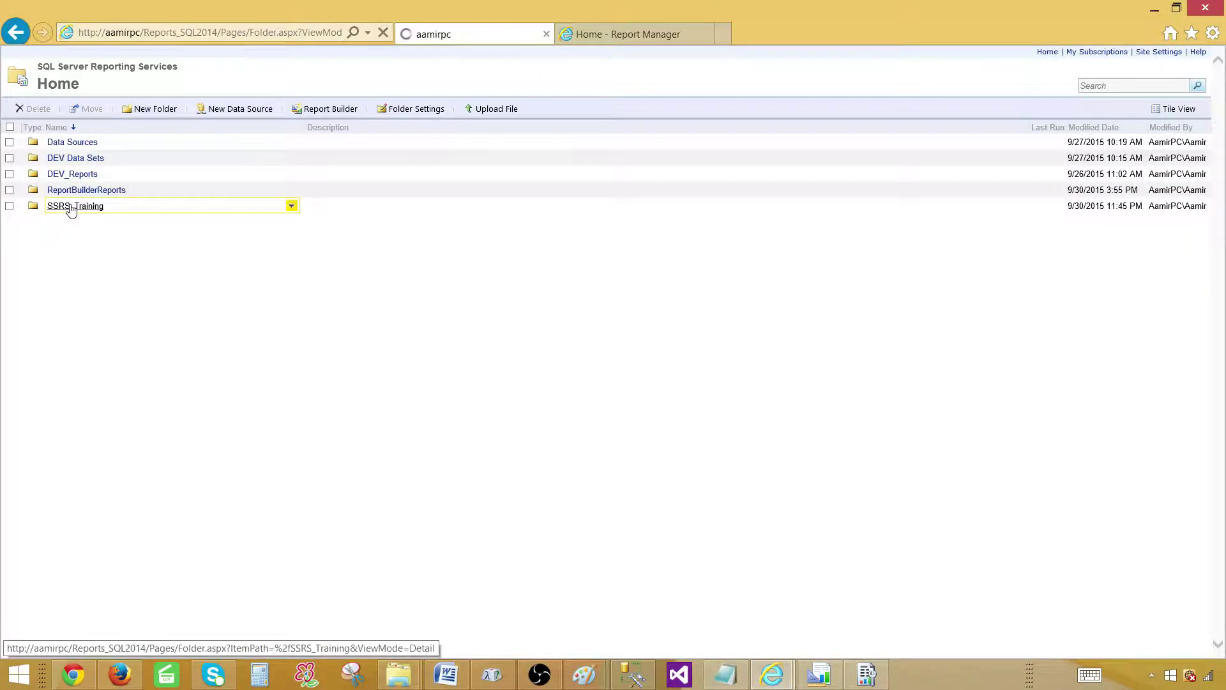
click(68, 174)
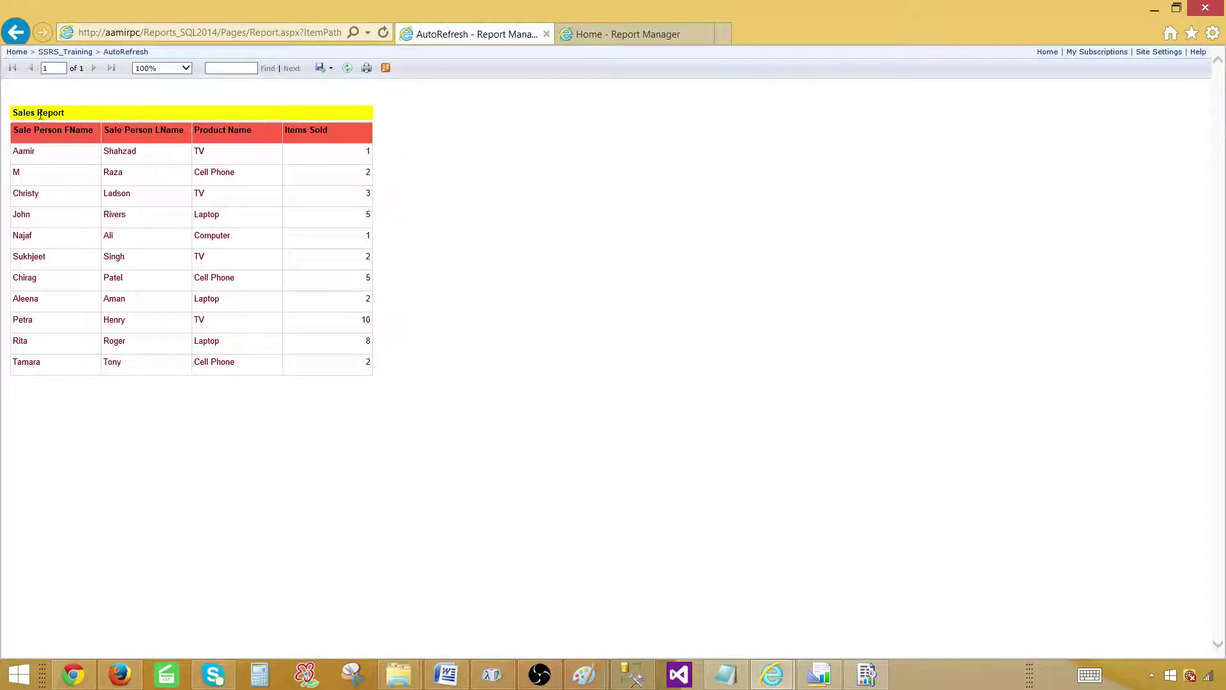
- Switch to Report Builder and set the background of the Sales Report title to bright green
drag(16, 115, 122, 118)
click(121, 113)
click(819, 674)
click(352, 204)
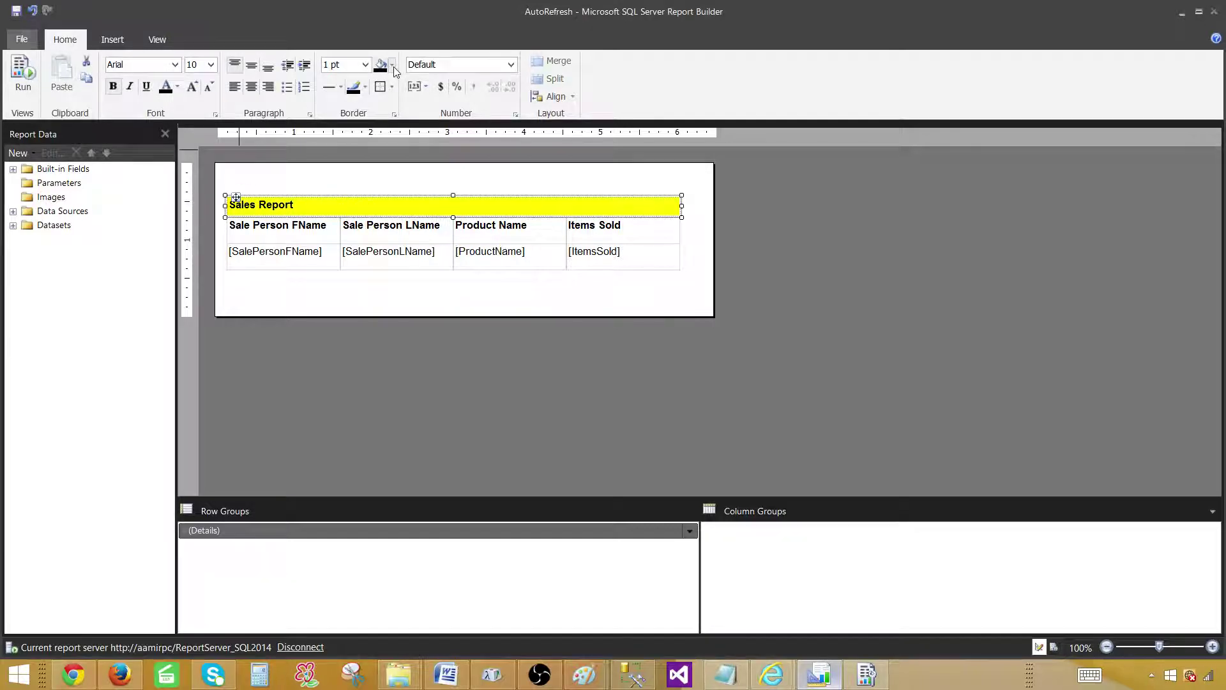
click(393, 65)
click(432, 156)
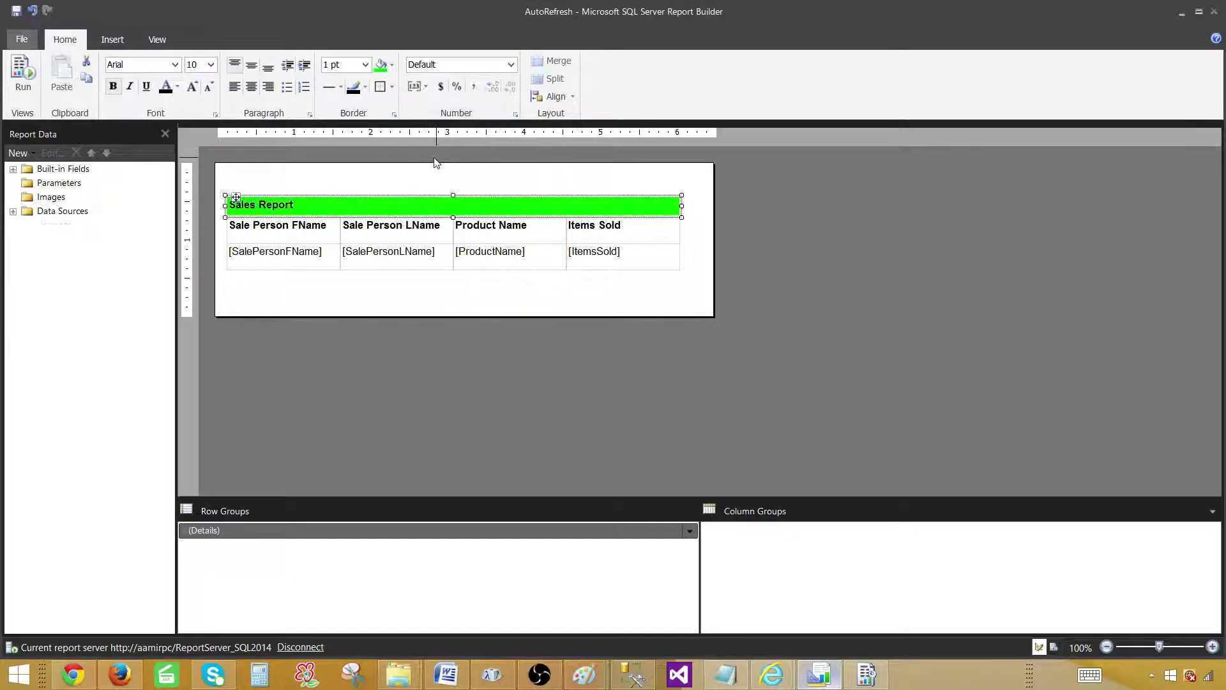
- Fill the table's header row with yellow and run the report to preview it
click(225, 233)
click(223, 232)
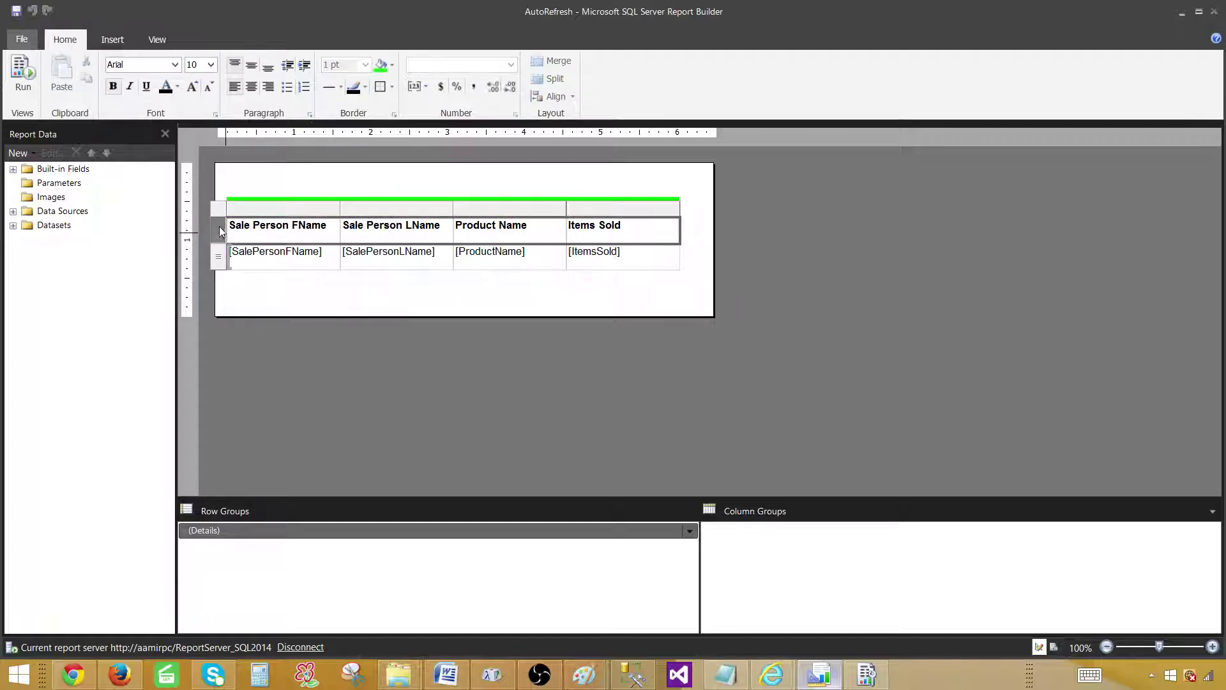
click(387, 69)
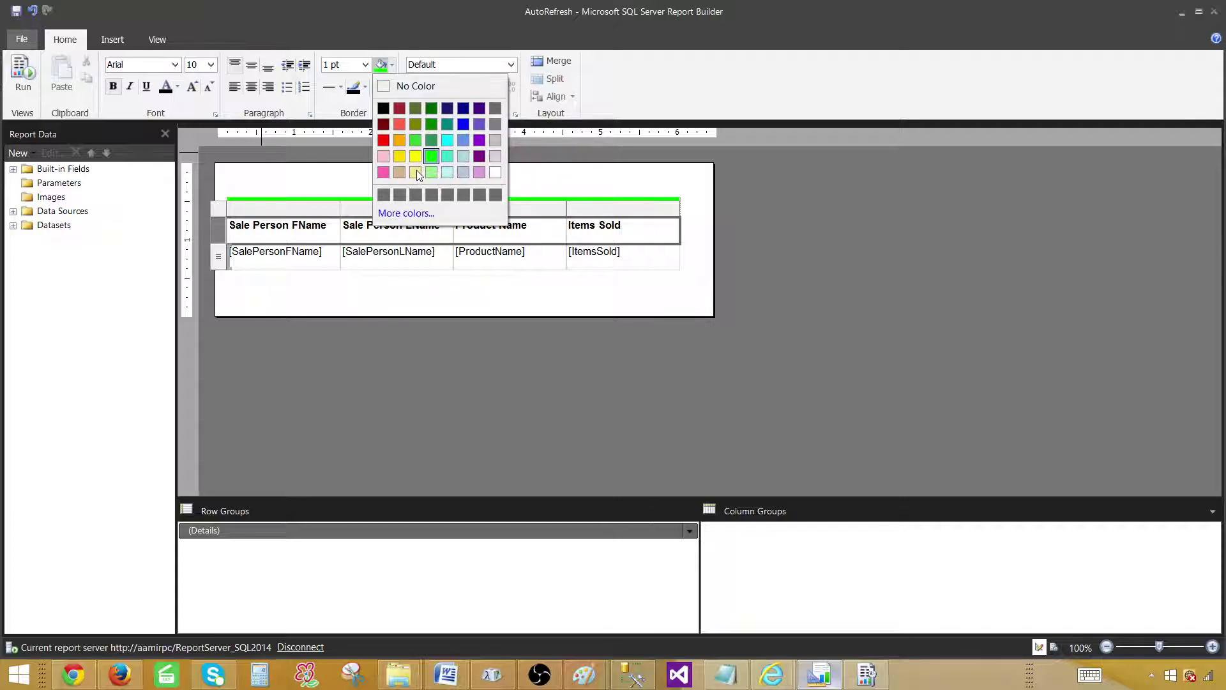
click(415, 156)
click(356, 182)
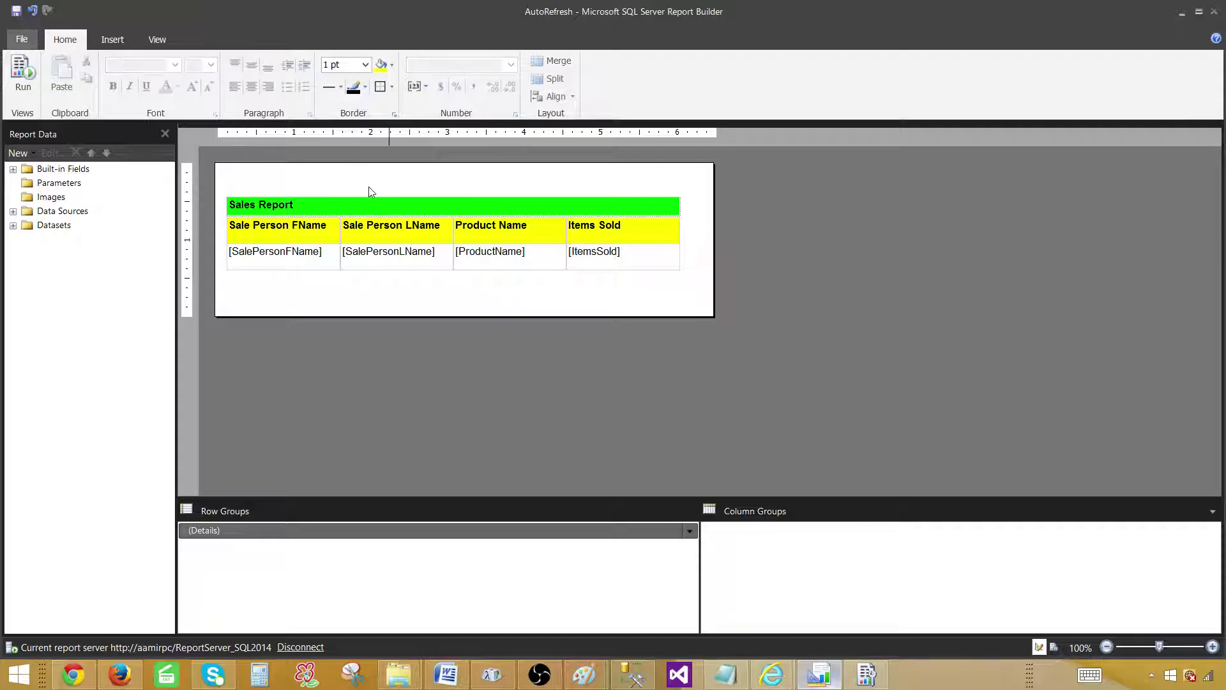
click(21, 73)
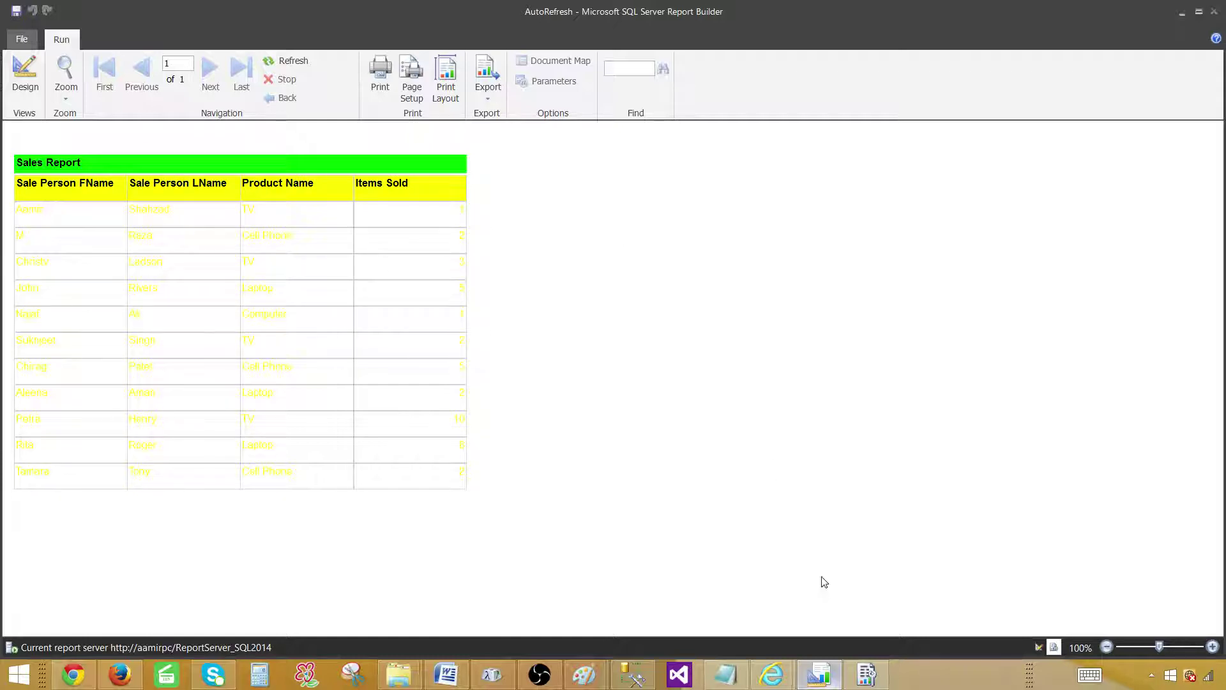
- Switch to Report Manager and refresh the published AutoRefresh report to check its title and header colours
mouse_move(785, 675)
click(706, 591)
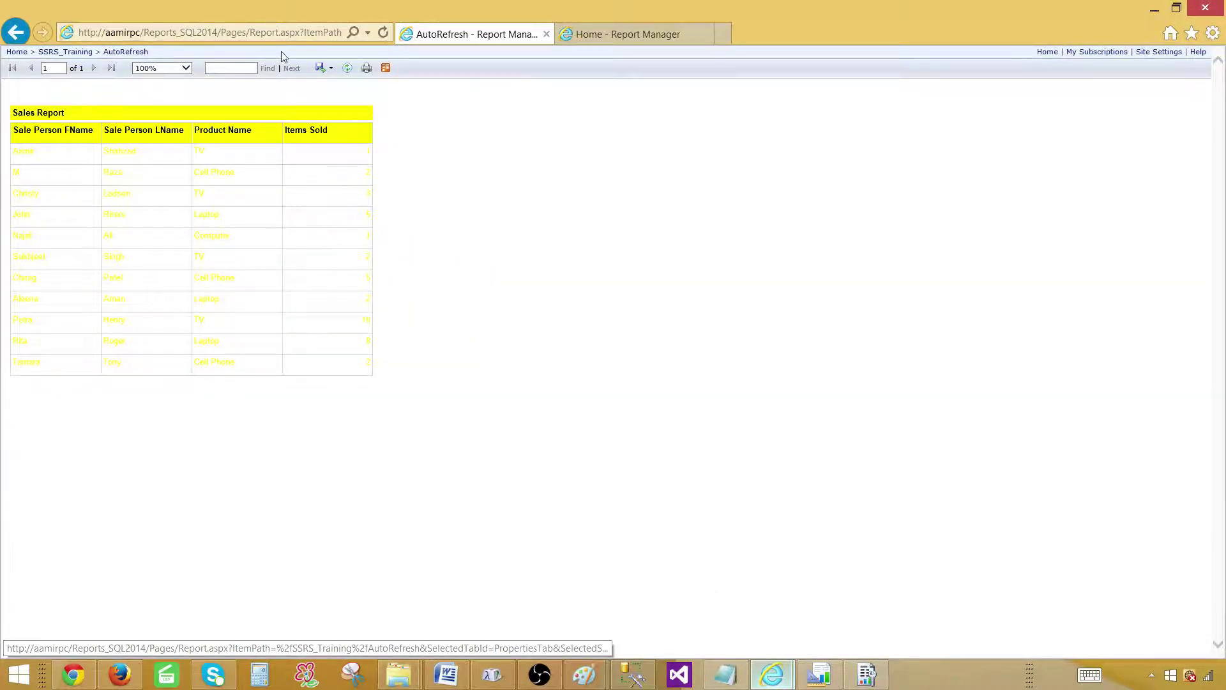
click(383, 35)
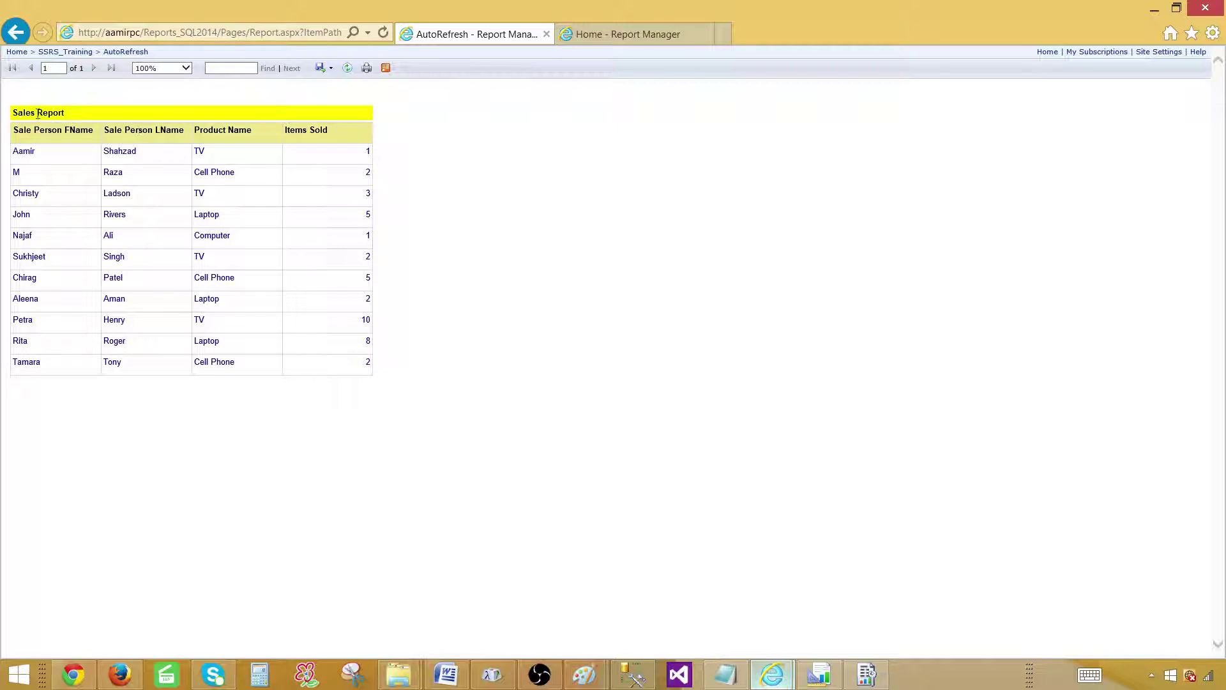
drag(12, 112, 131, 119)
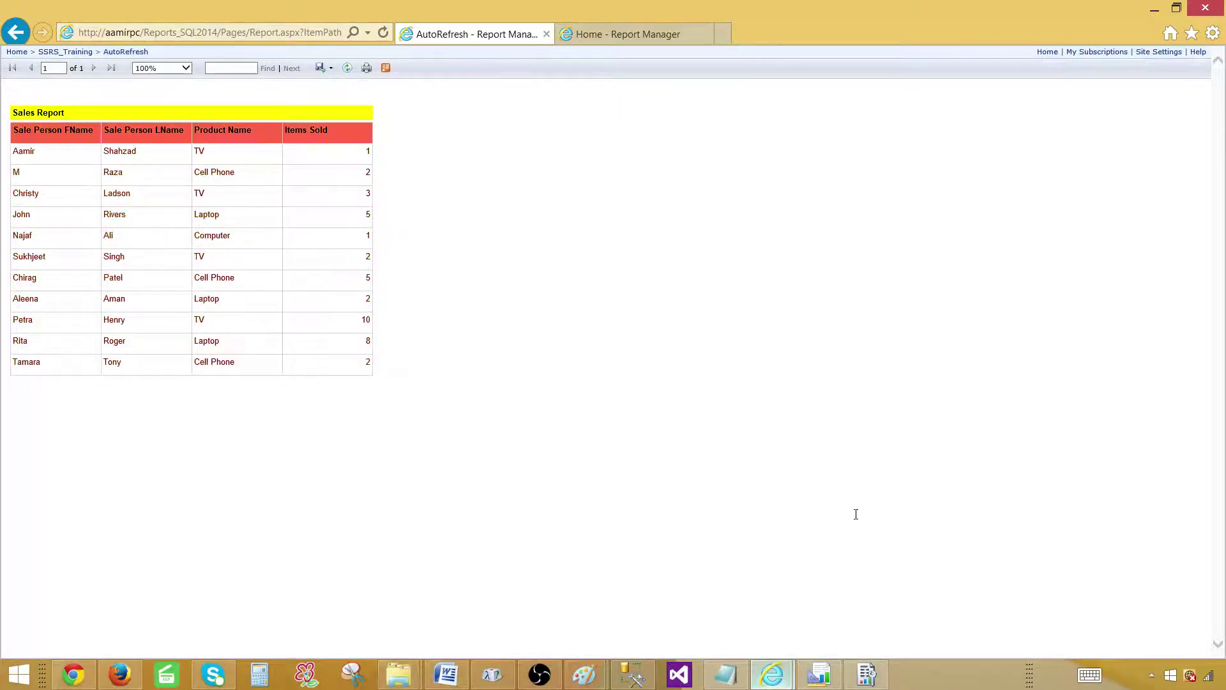
- Return AutoRefresh to design view in Report Builder and save it to the report server, keeping the report open
mouse_move(853, 683)
click(818, 675)
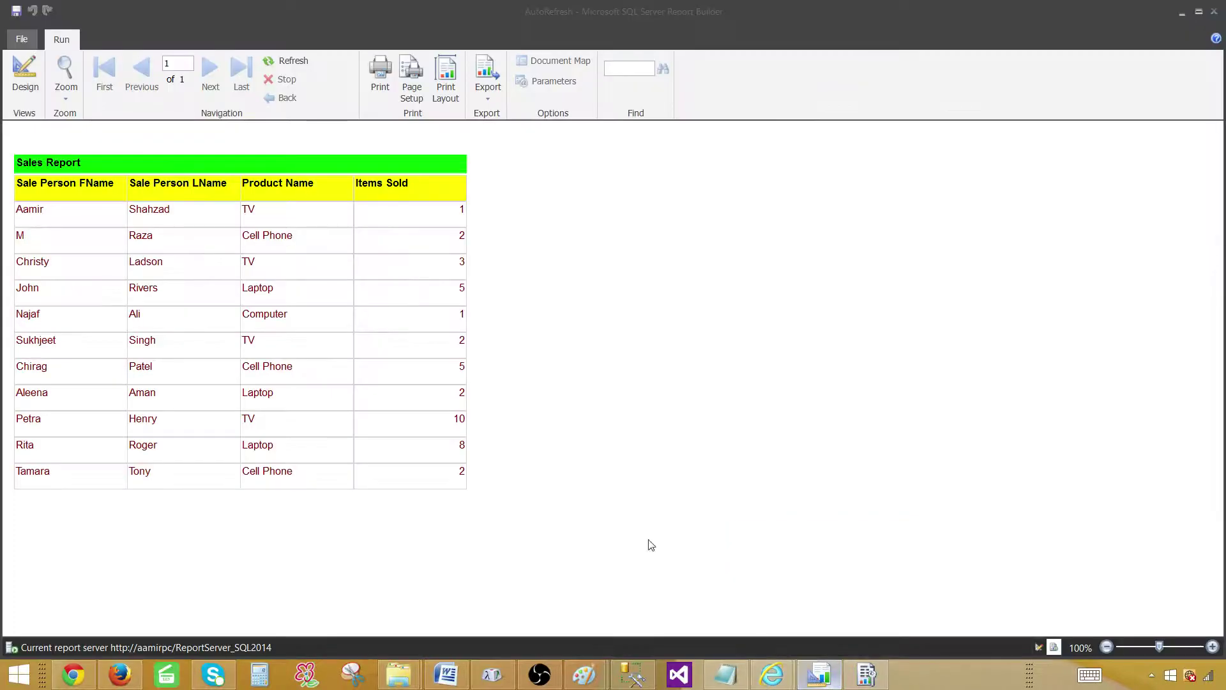
click(28, 77)
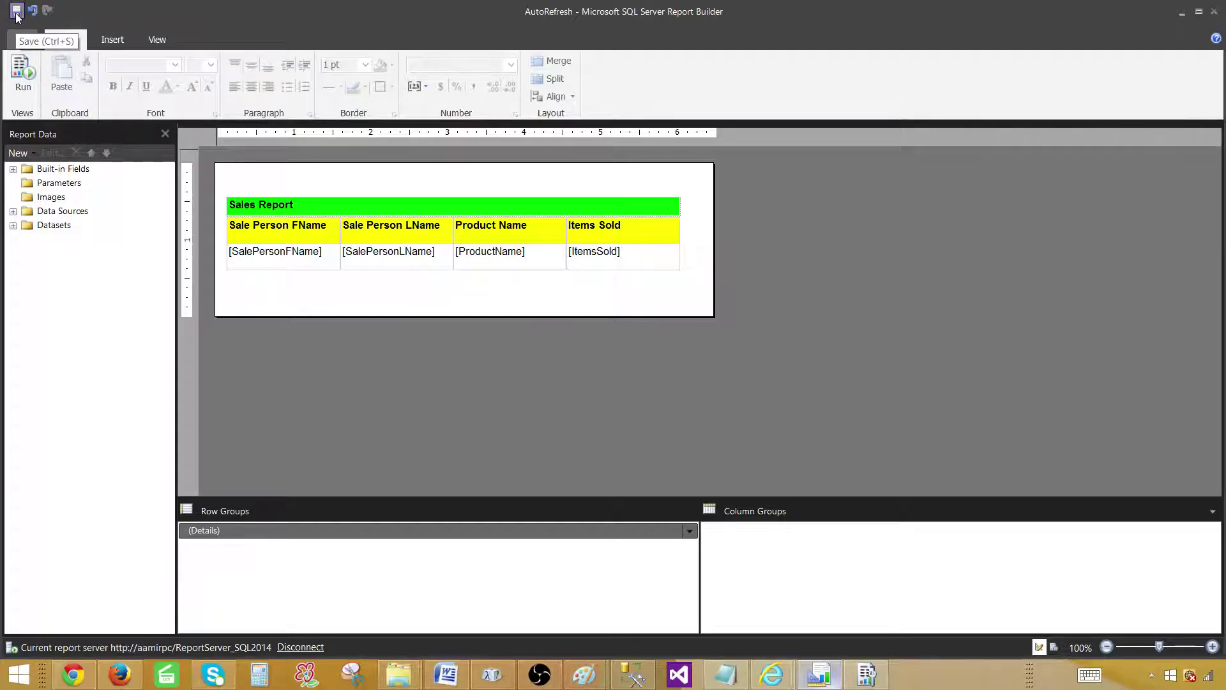
click(1214, 14)
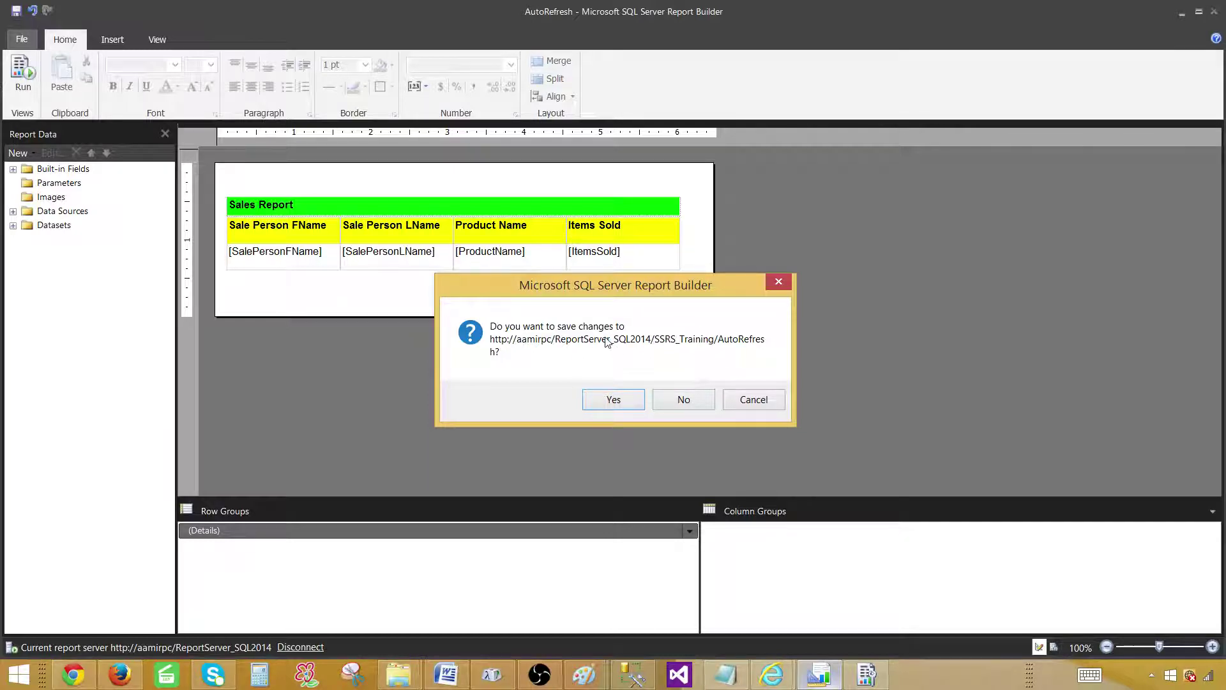
click(755, 398)
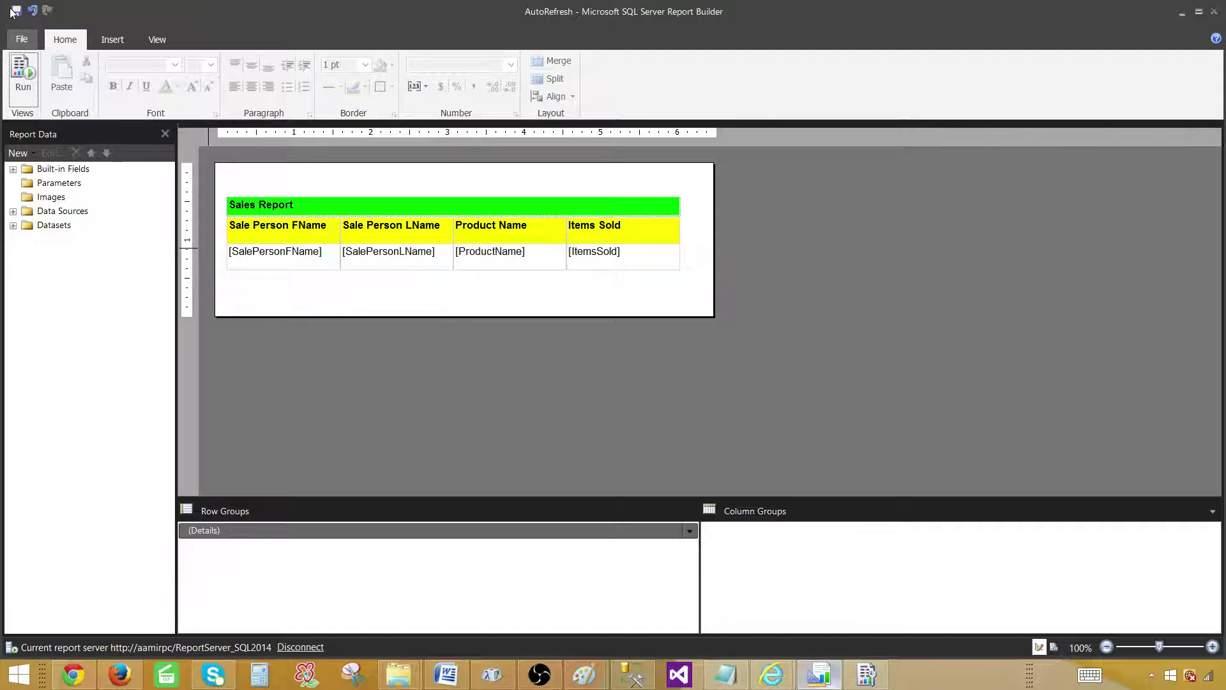
- Reload the published AutoRefresh report in Report Manager to verify the saved colours
mouse_move(771, 674)
click(689, 608)
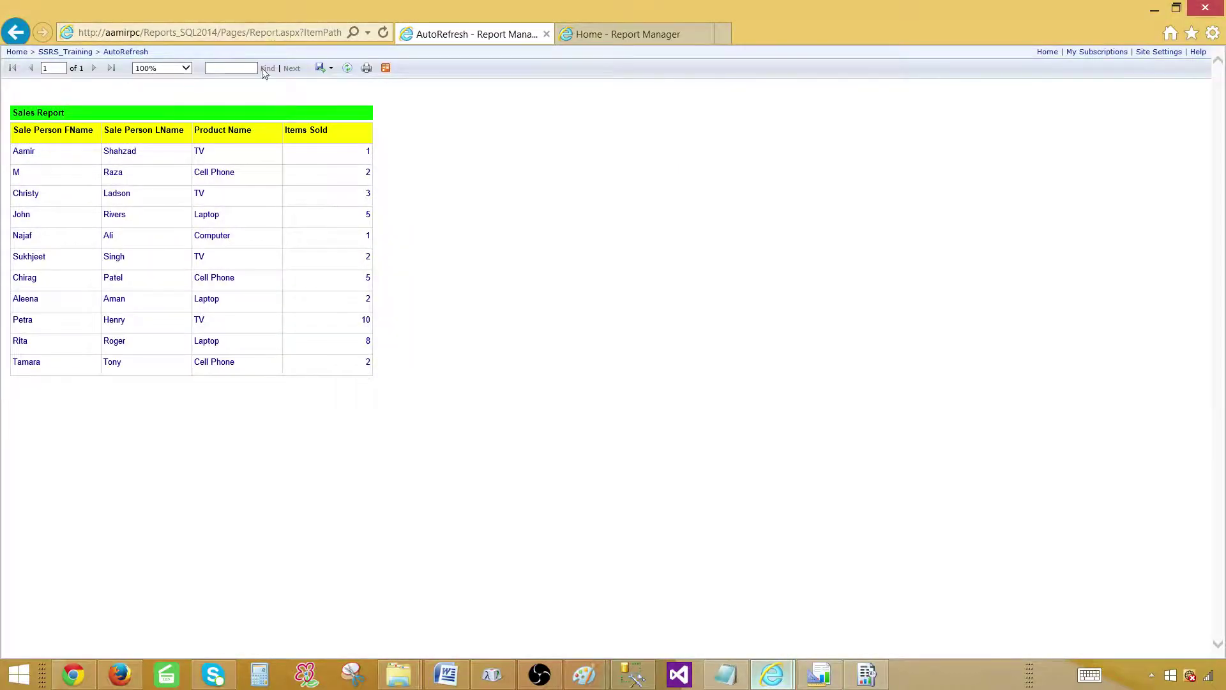
click(383, 33)
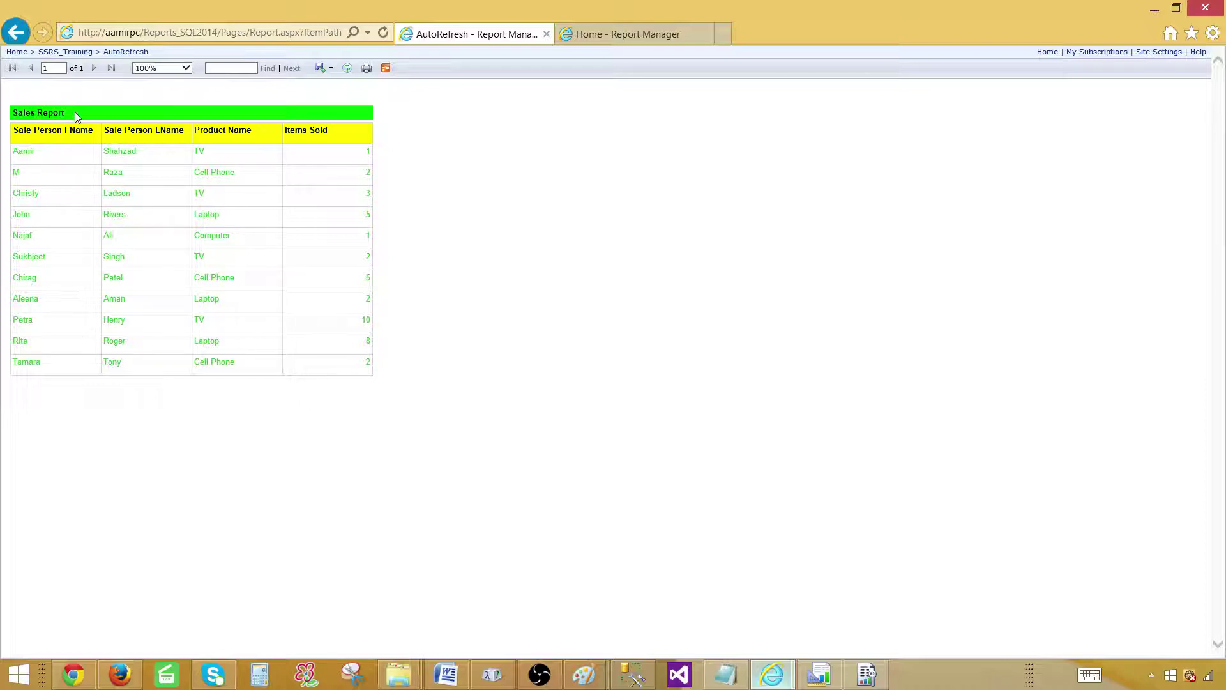
- Go to the SSRS_Training folder and open AreaReport for editing in Report Builder
click(55, 54)
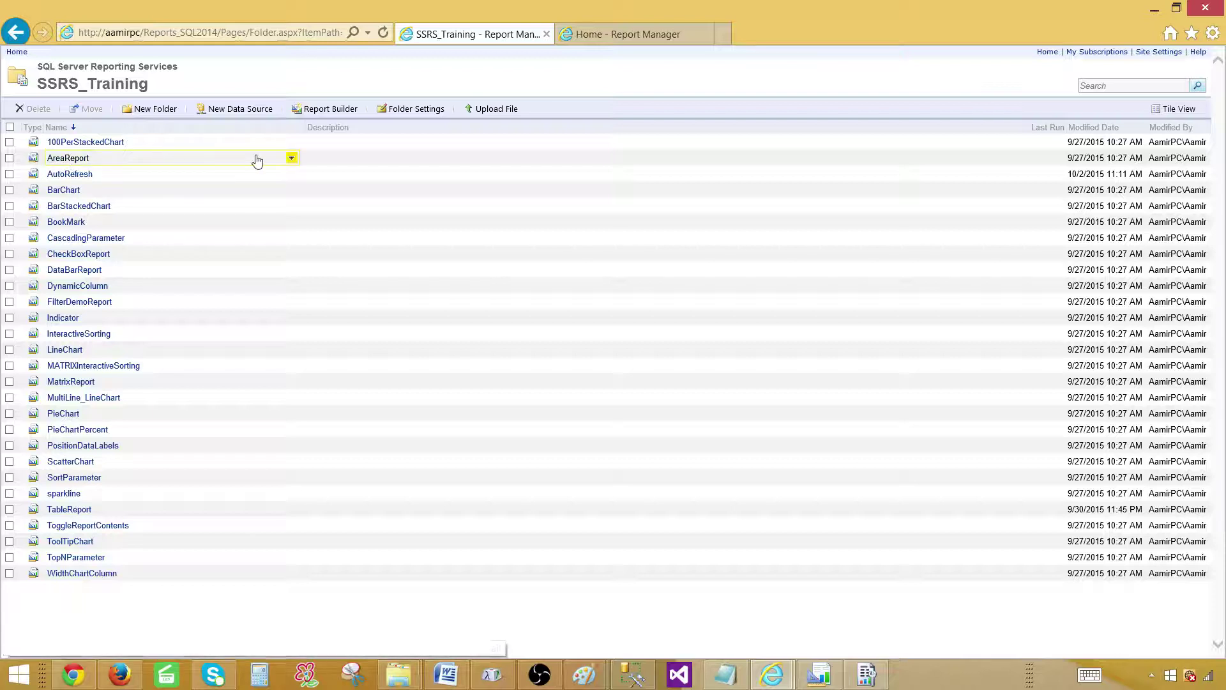
click(291, 159)
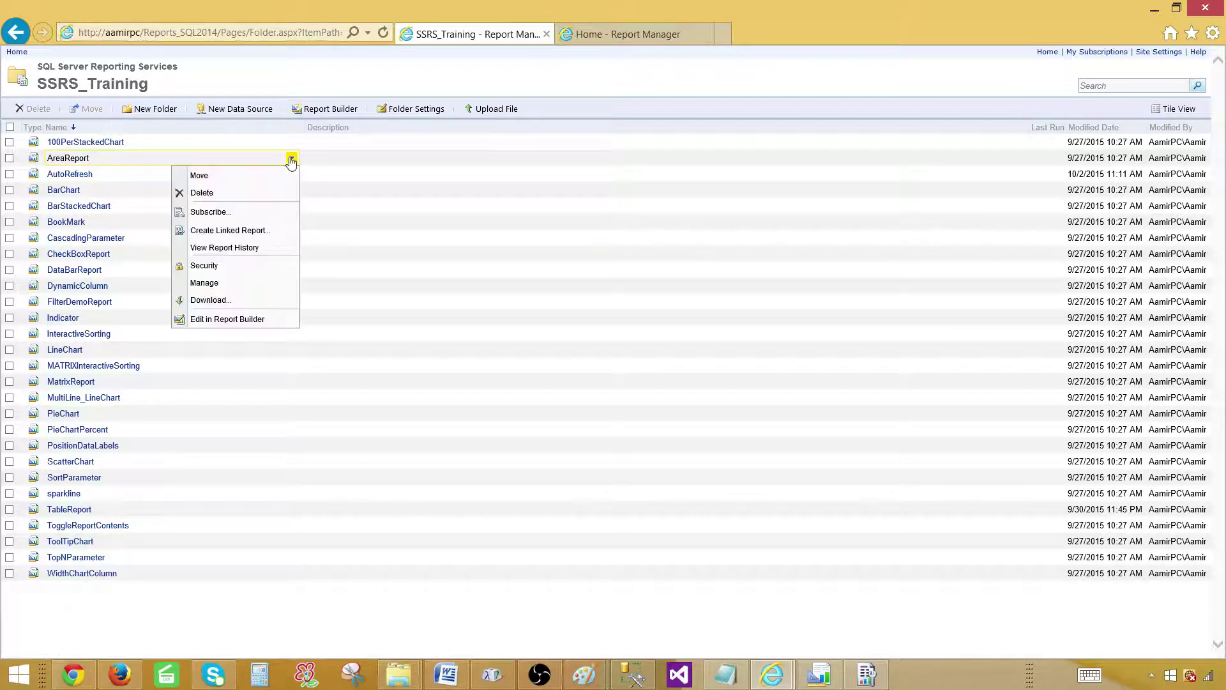
click(231, 319)
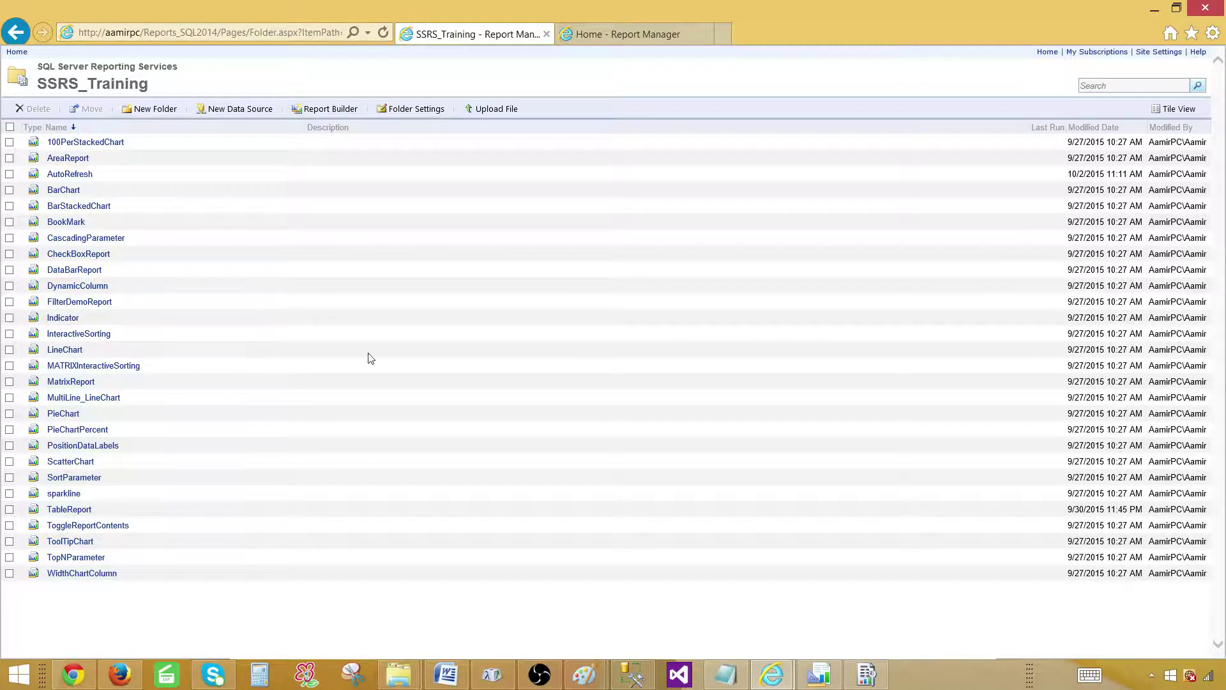
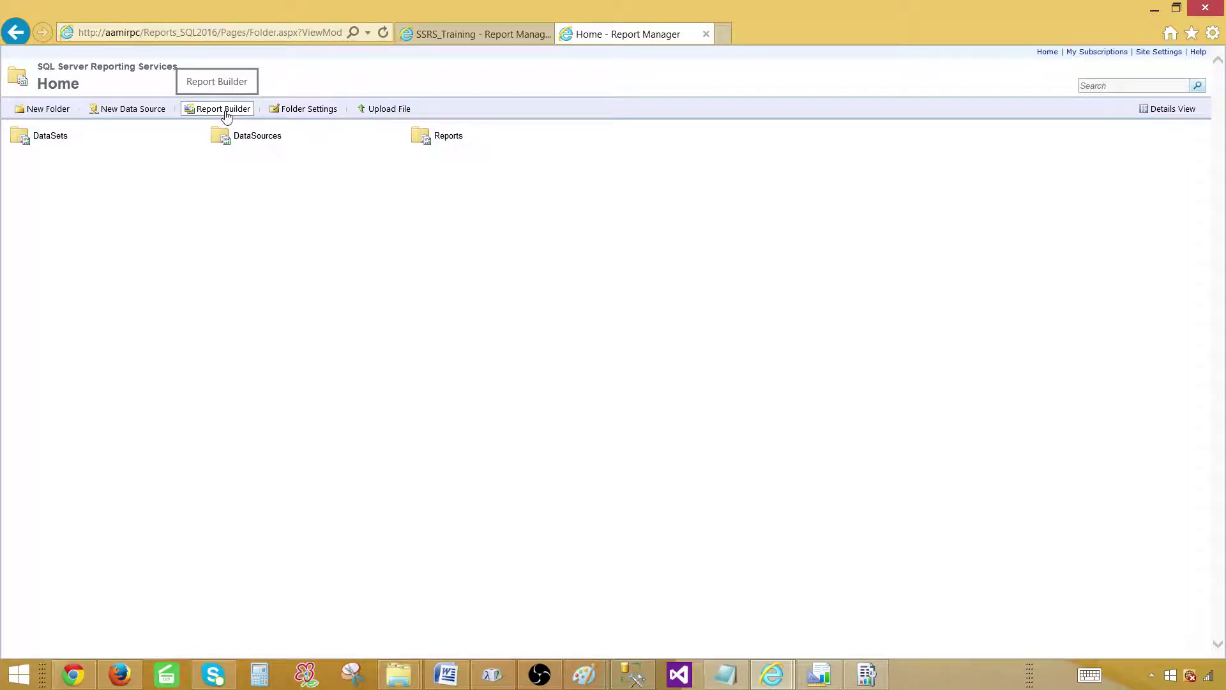
- Close the Report Builder window holding AutoRefresh and go back to the SQL2016 Report Manager Home page
click(476, 33)
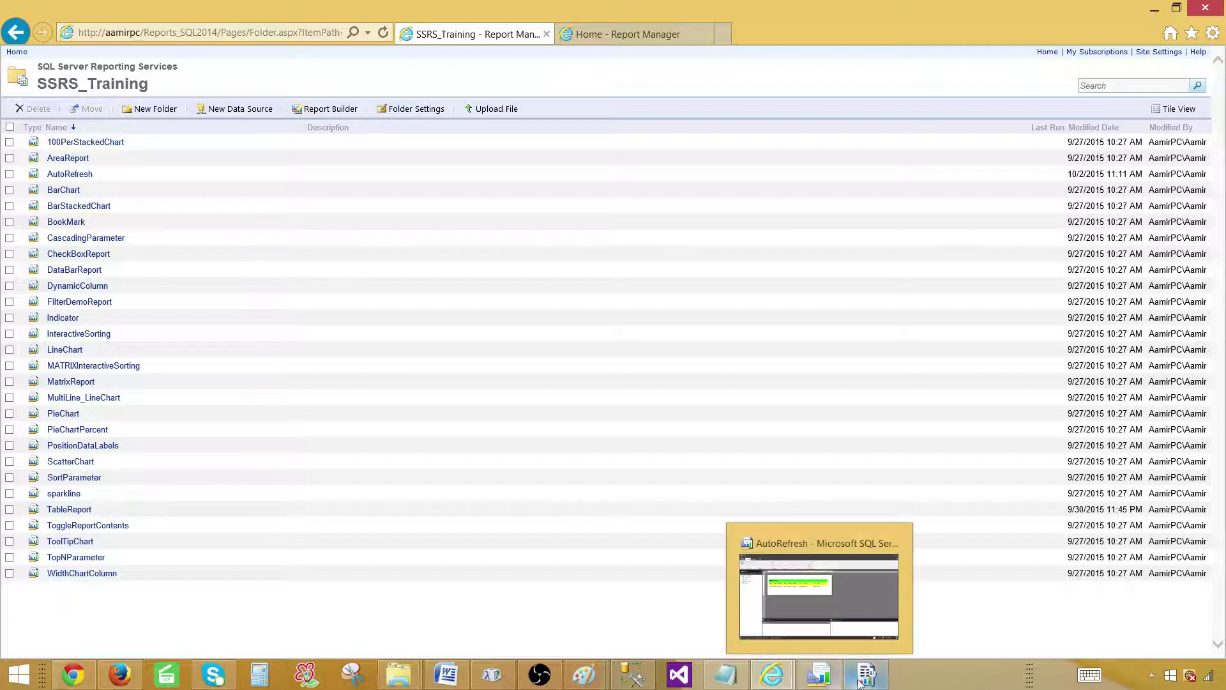
click(828, 679)
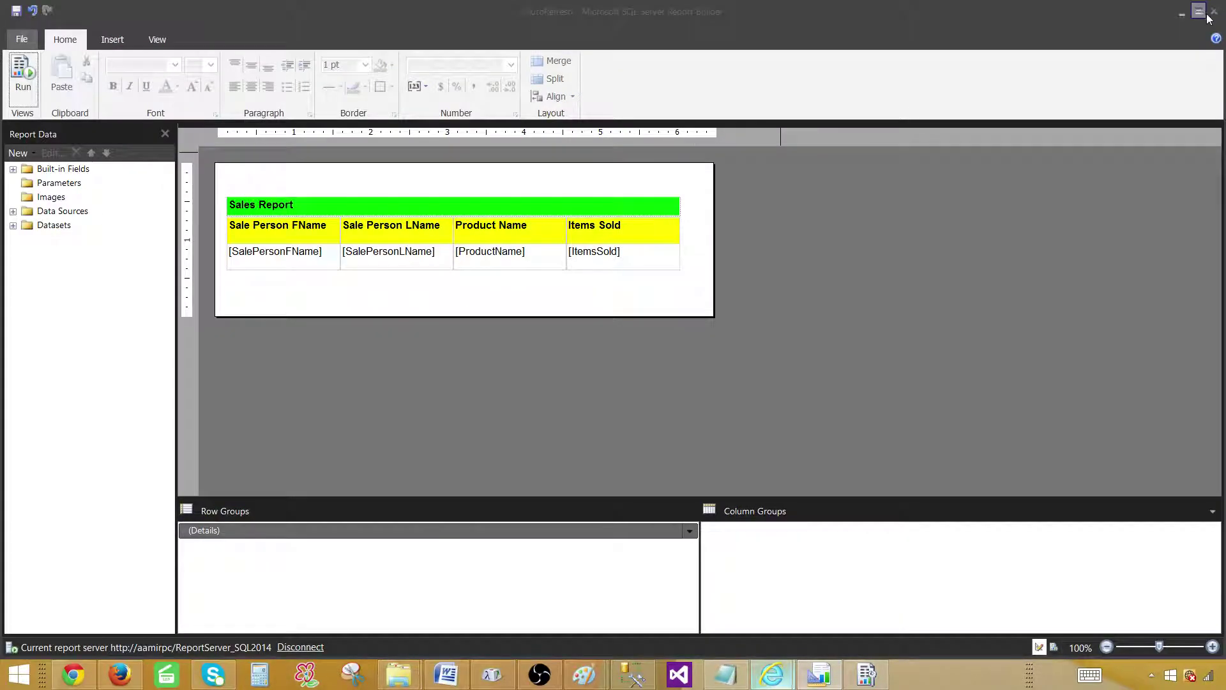
click(772, 674)
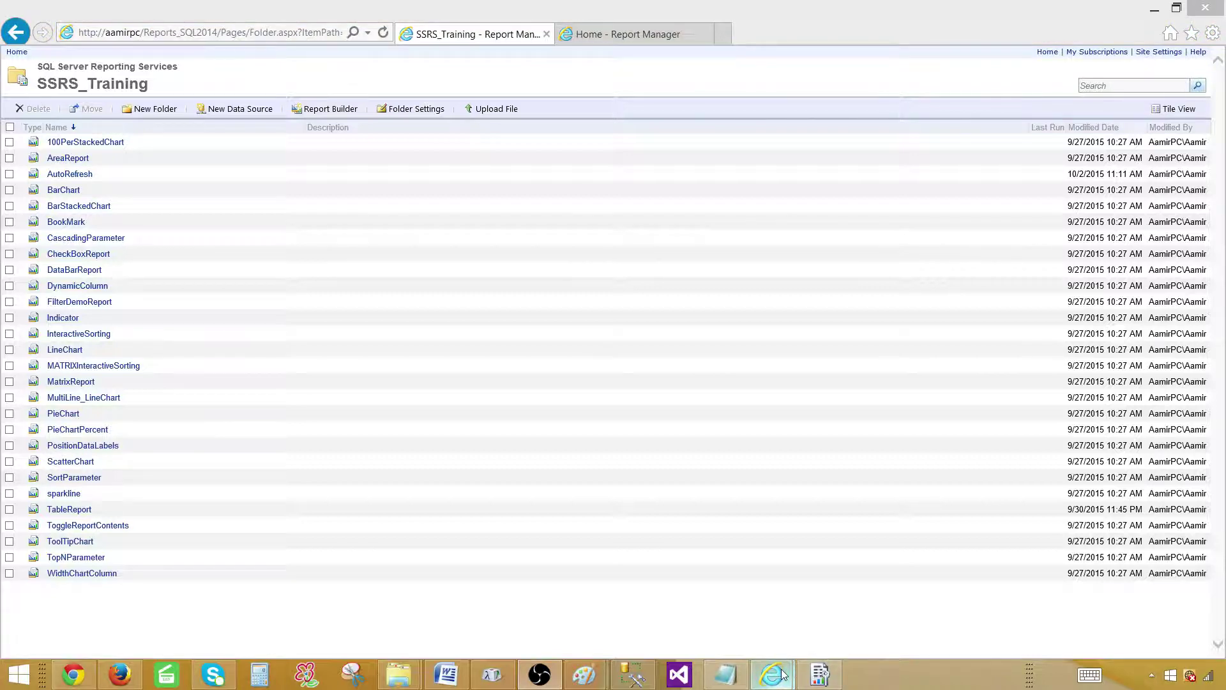
mouse_move(784, 674)
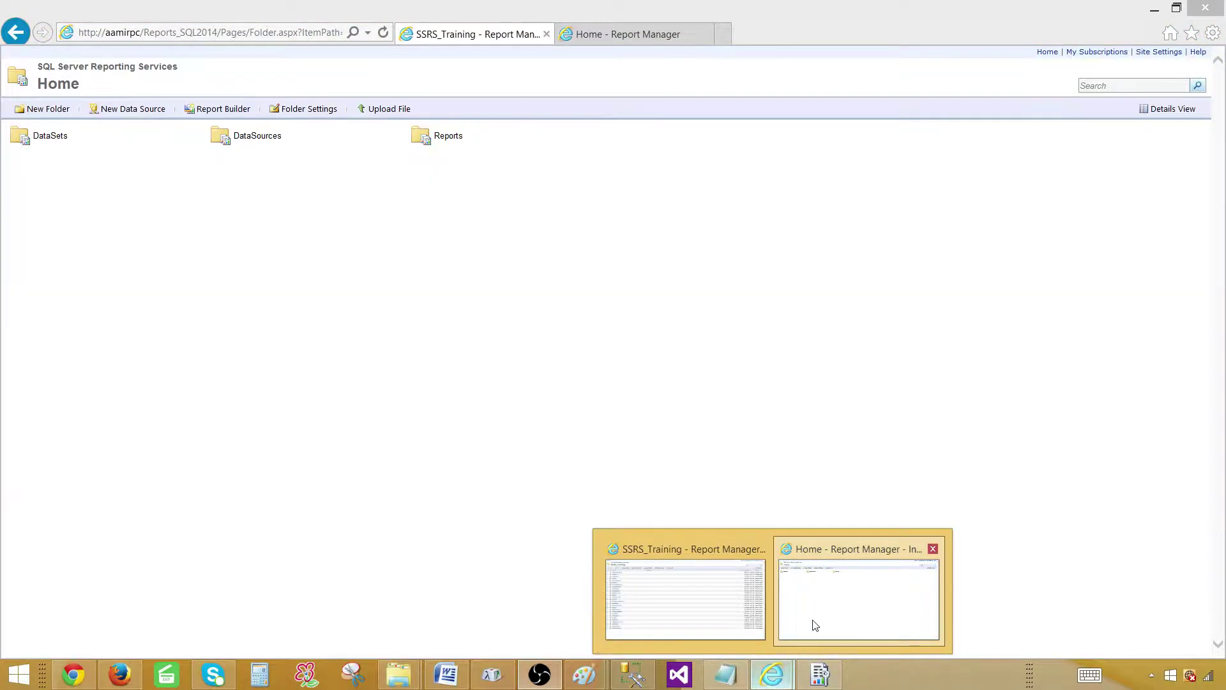
click(815, 625)
- Switch to Reporting Services Configuration Manager, view its E-mail Settings page and close the program
click(820, 674)
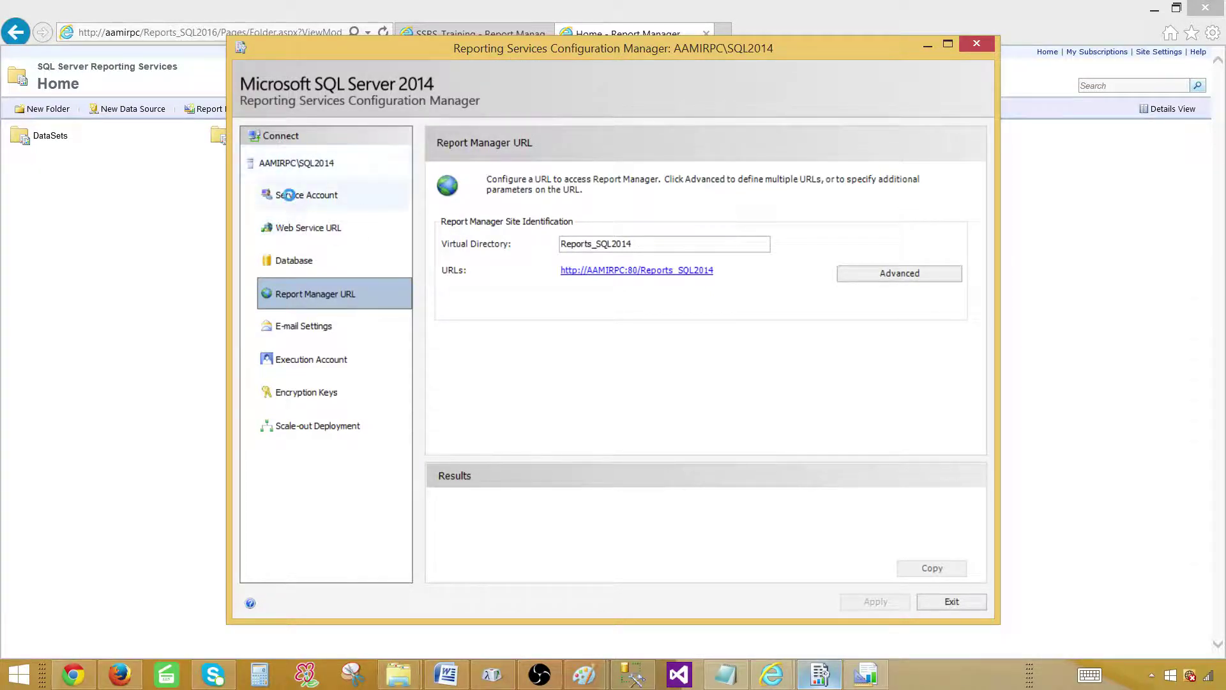
click(290, 195)
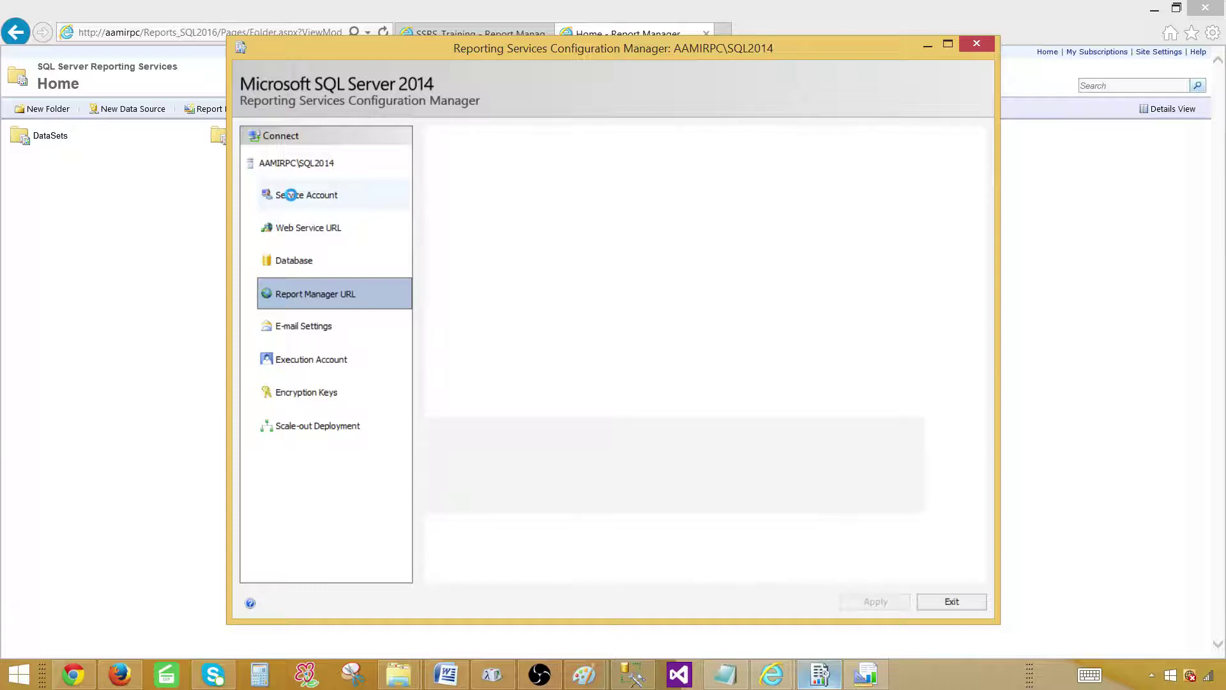
click(318, 328)
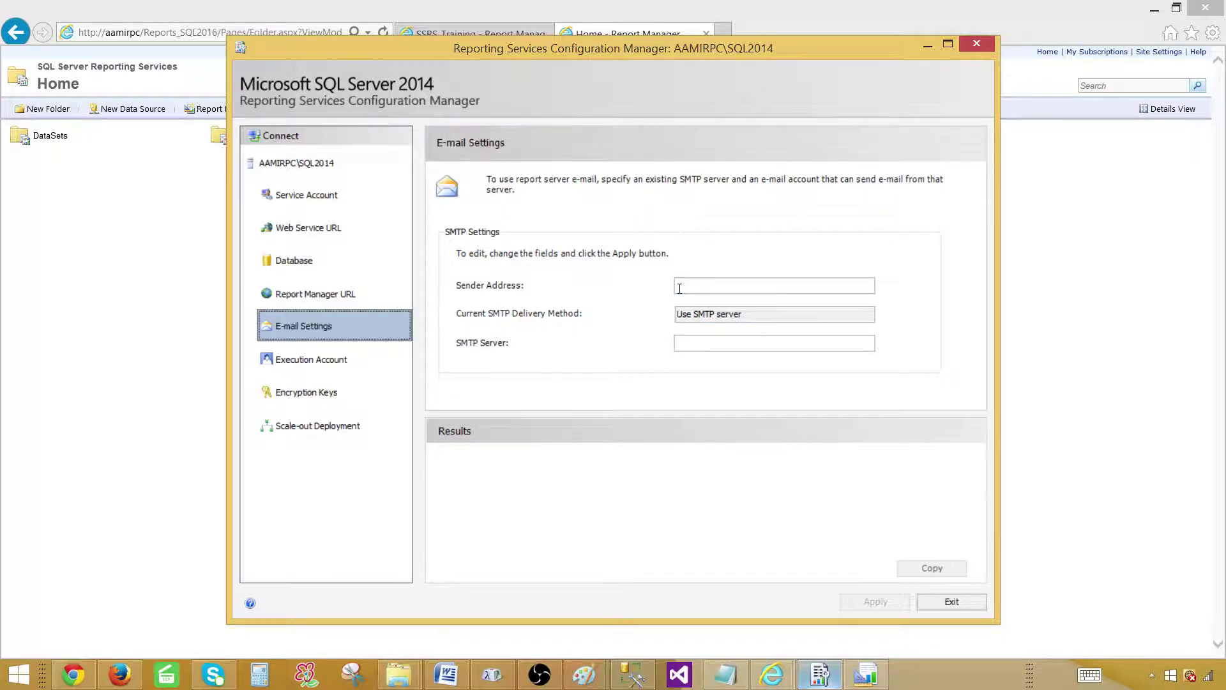
click(971, 47)
- Check AreaReport in Report Builder and launch it for editing again from the SSRS_Training folder in Report Manager
click(819, 674)
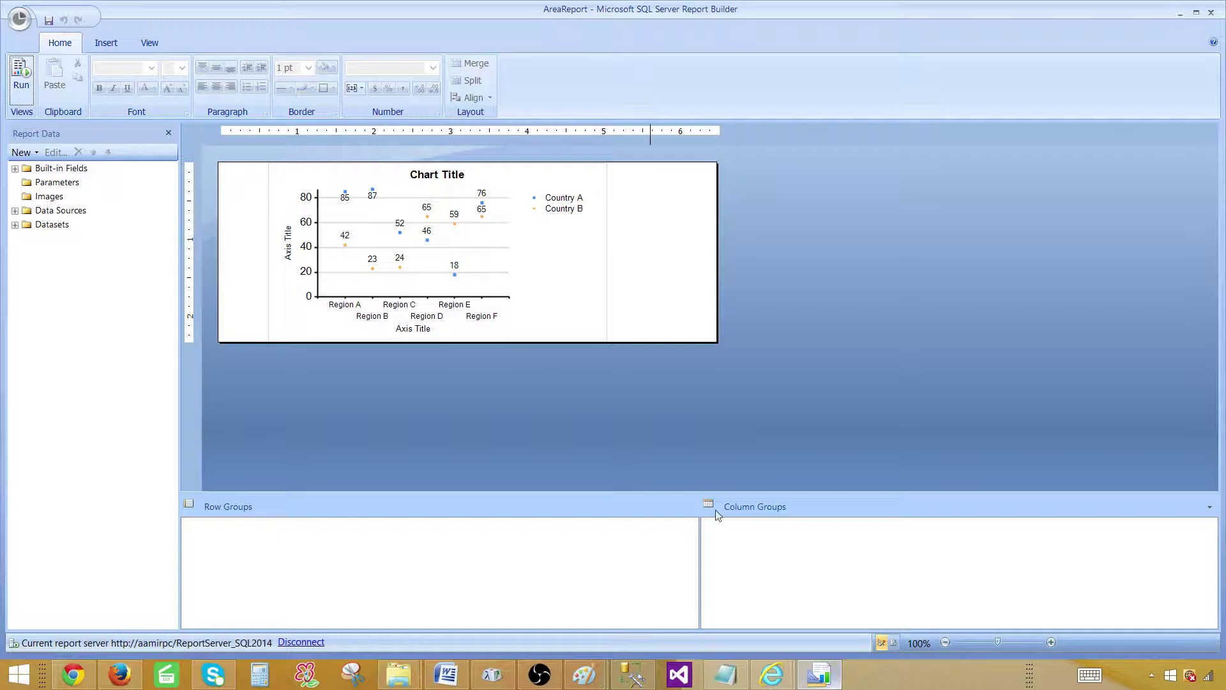
mouse_move(783, 672)
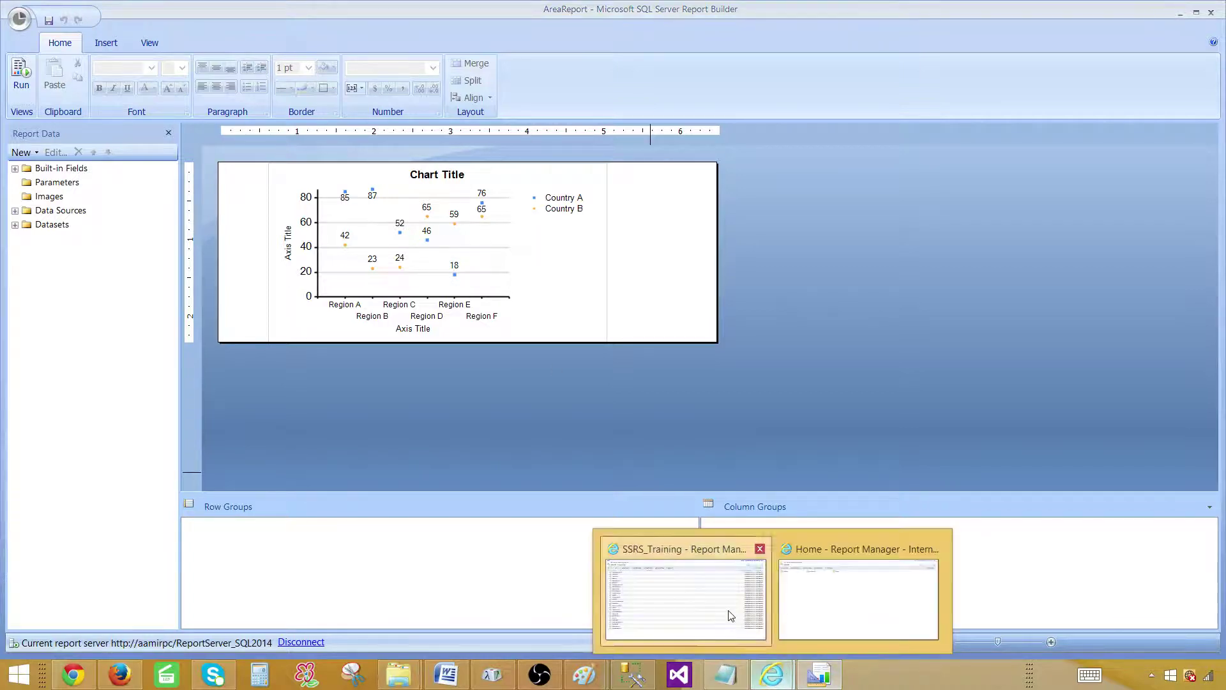
click(684, 590)
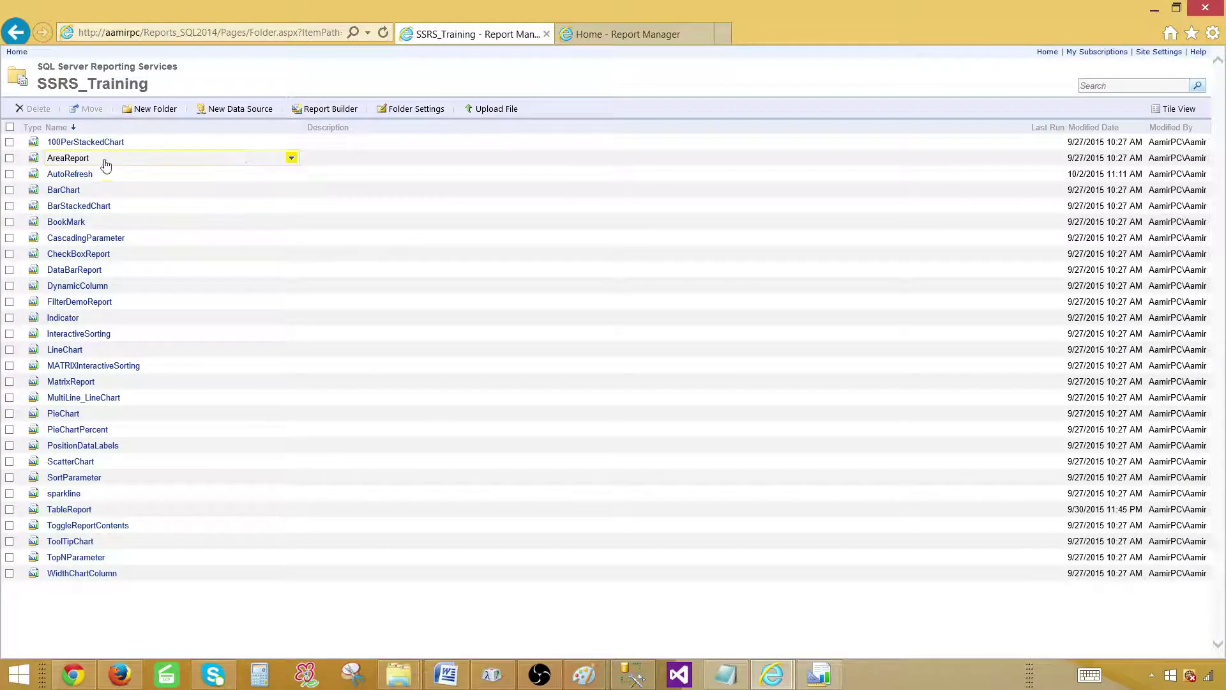
click(292, 159)
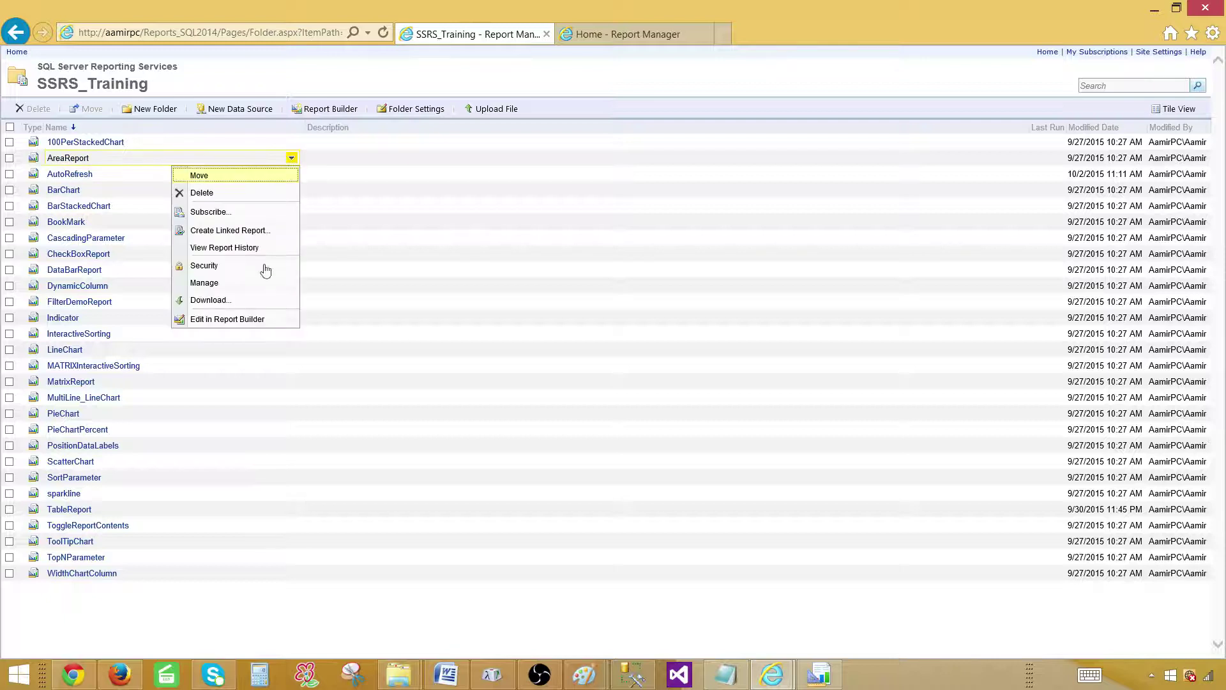
click(248, 320)
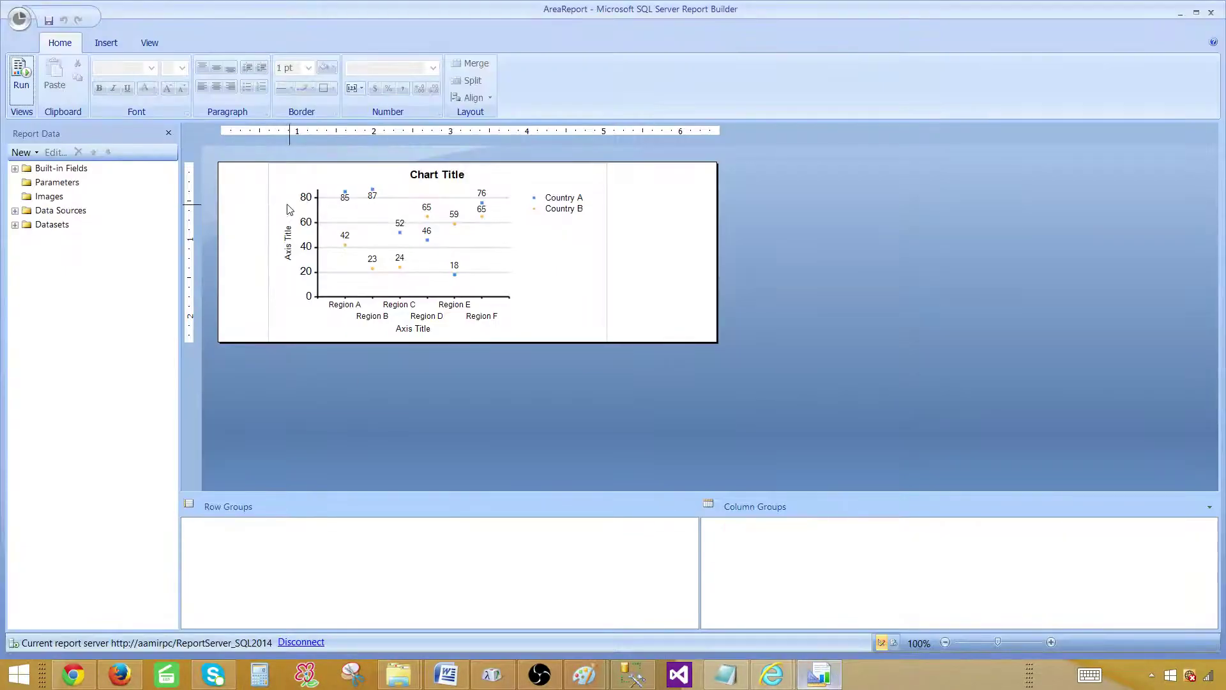
- Change the title of the AreaReport chart to "Sale Chart"
click(274, 164)
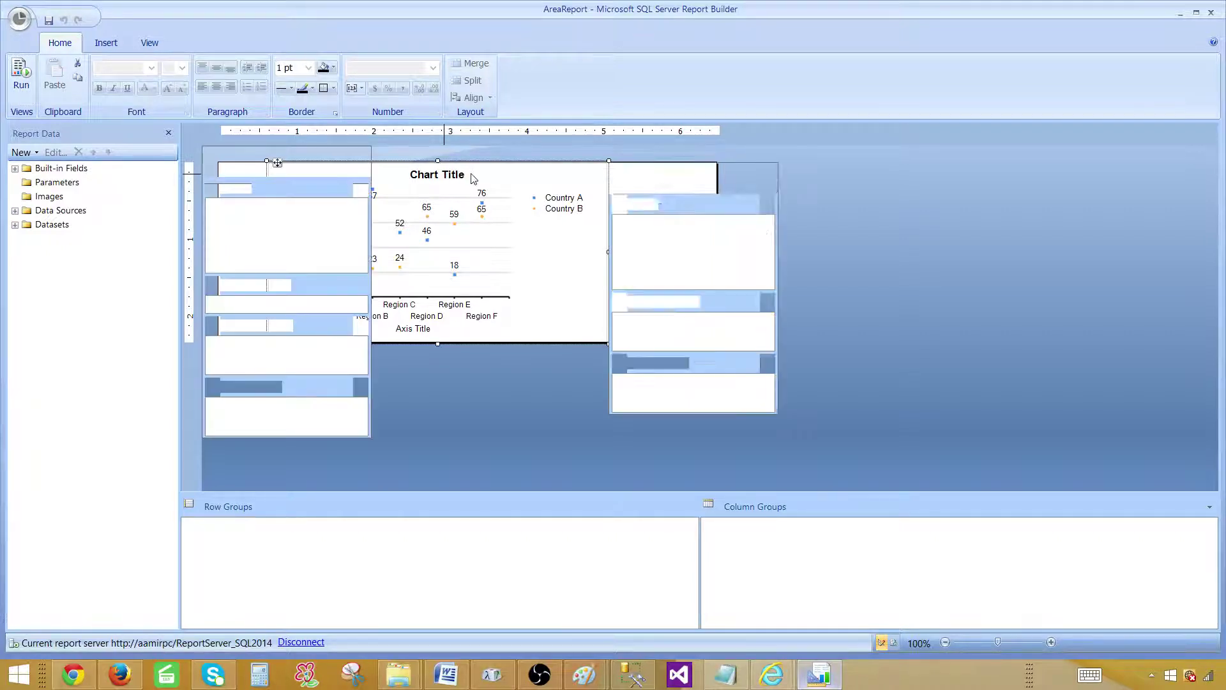
double_click(441, 175)
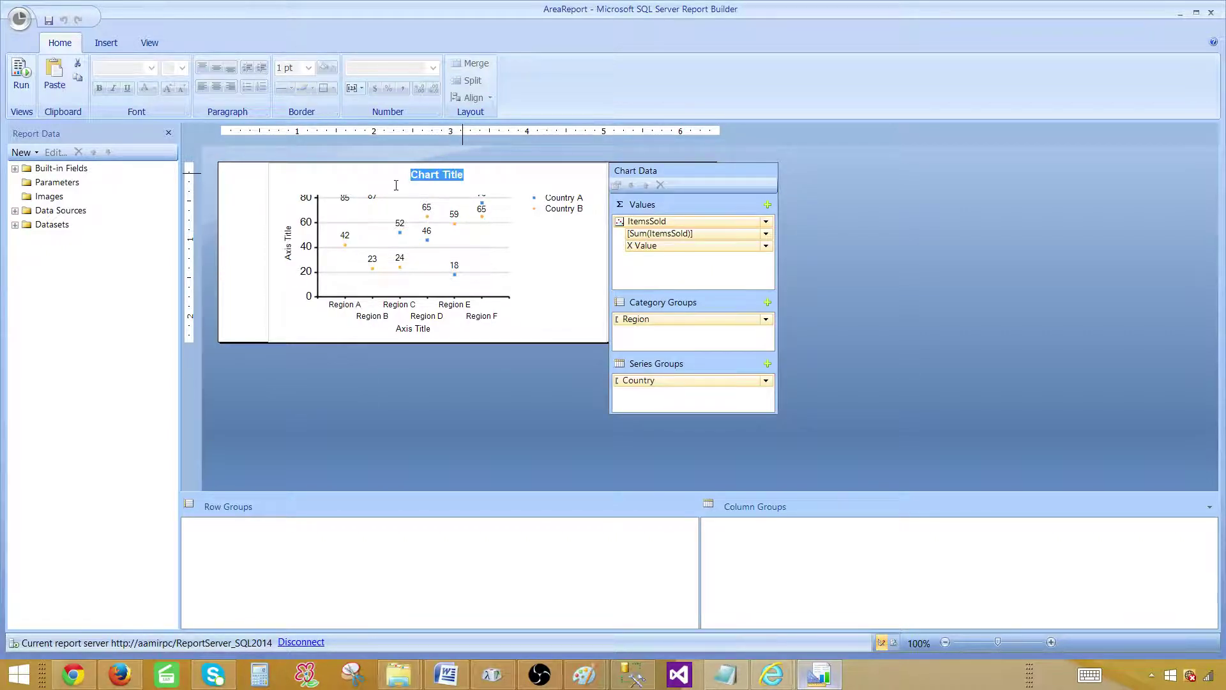
text(Sale)
key(BackSpace)
key(BackSpace)
key(BackSpace)
text(ale Chart)
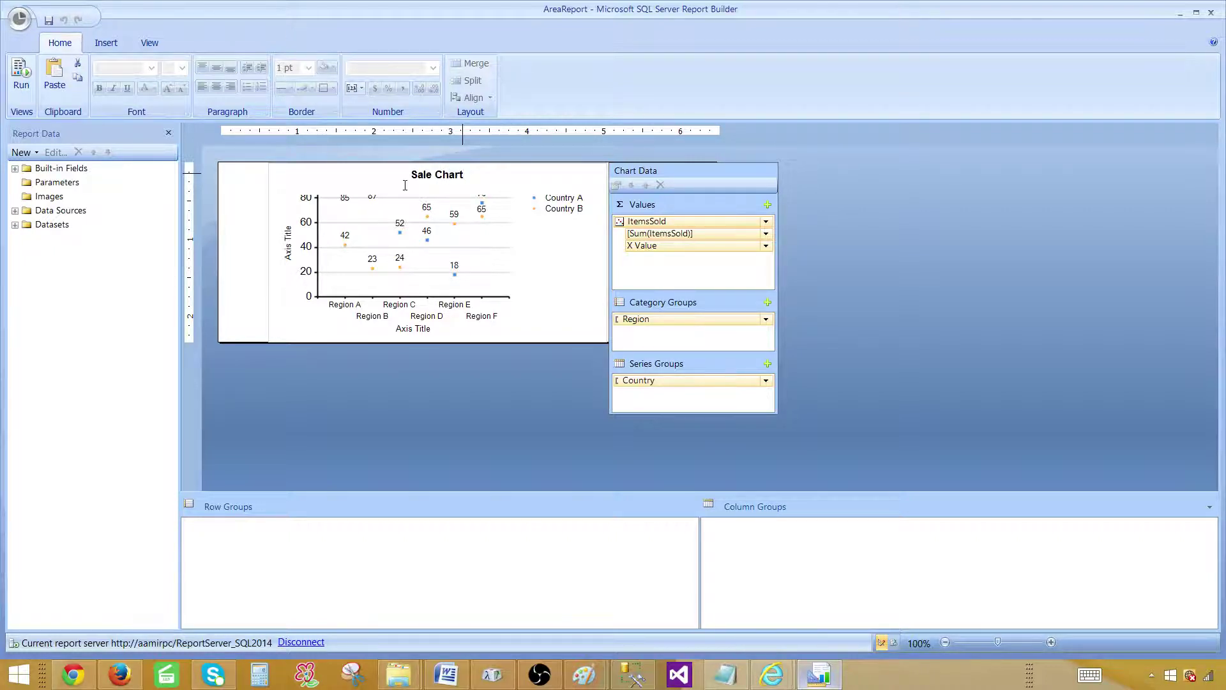
click(242, 205)
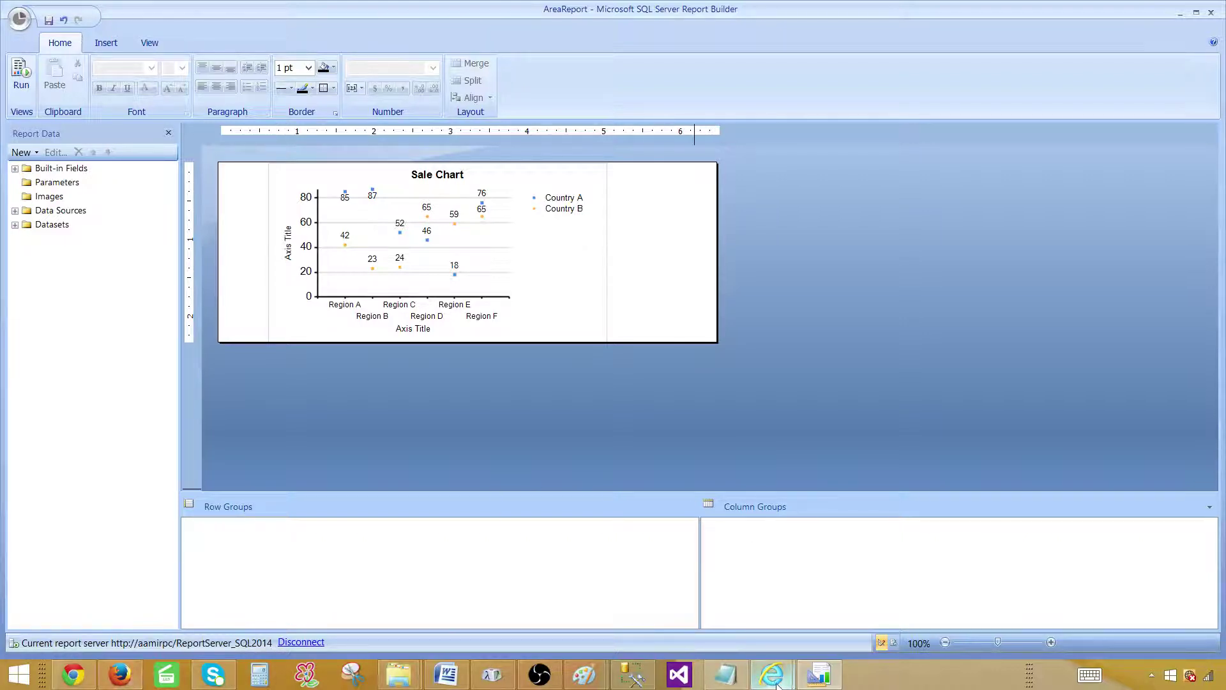
- Look over the SSRS_Training folder in Report Manager and return to AreaReport in Report Builder
mouse_move(771, 674)
click(728, 605)
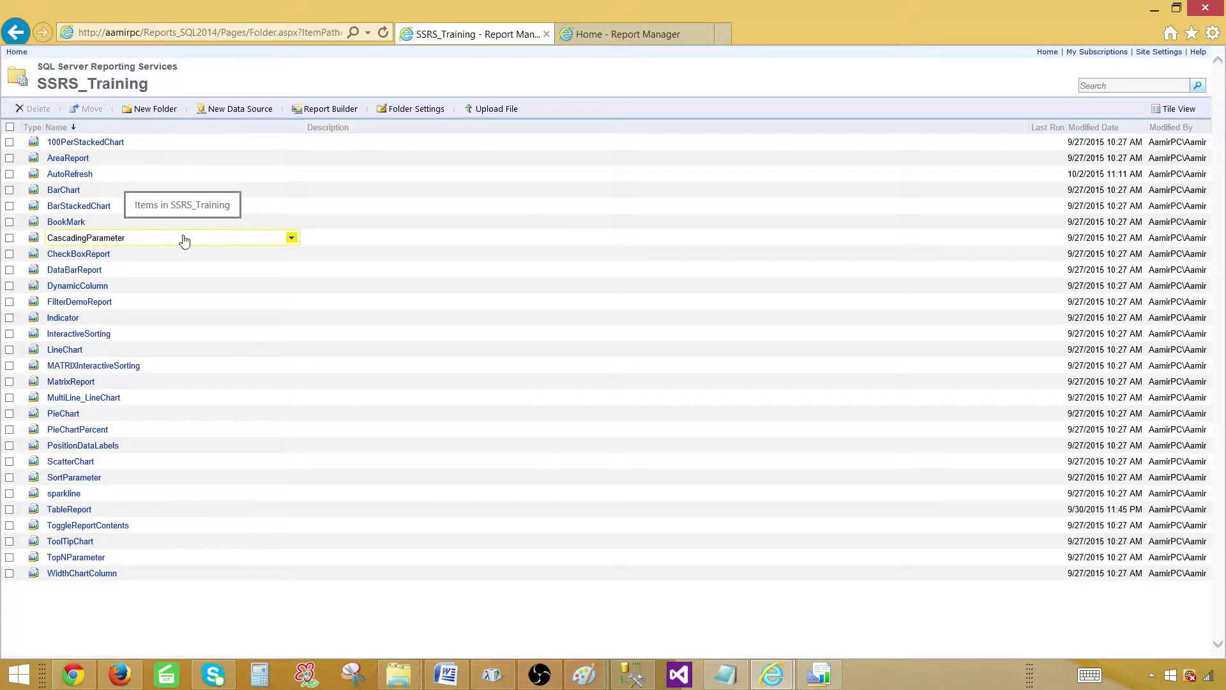
click(826, 675)
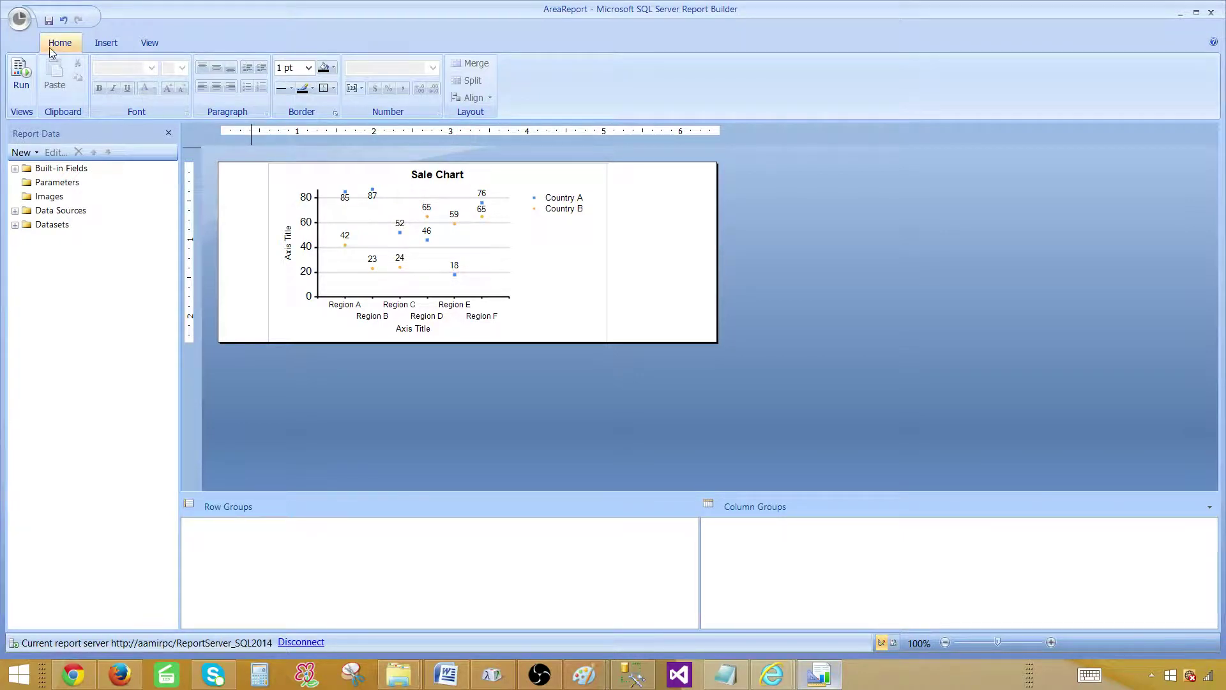
- Fill the background of the whole Sale Chart with tan
click(479, 185)
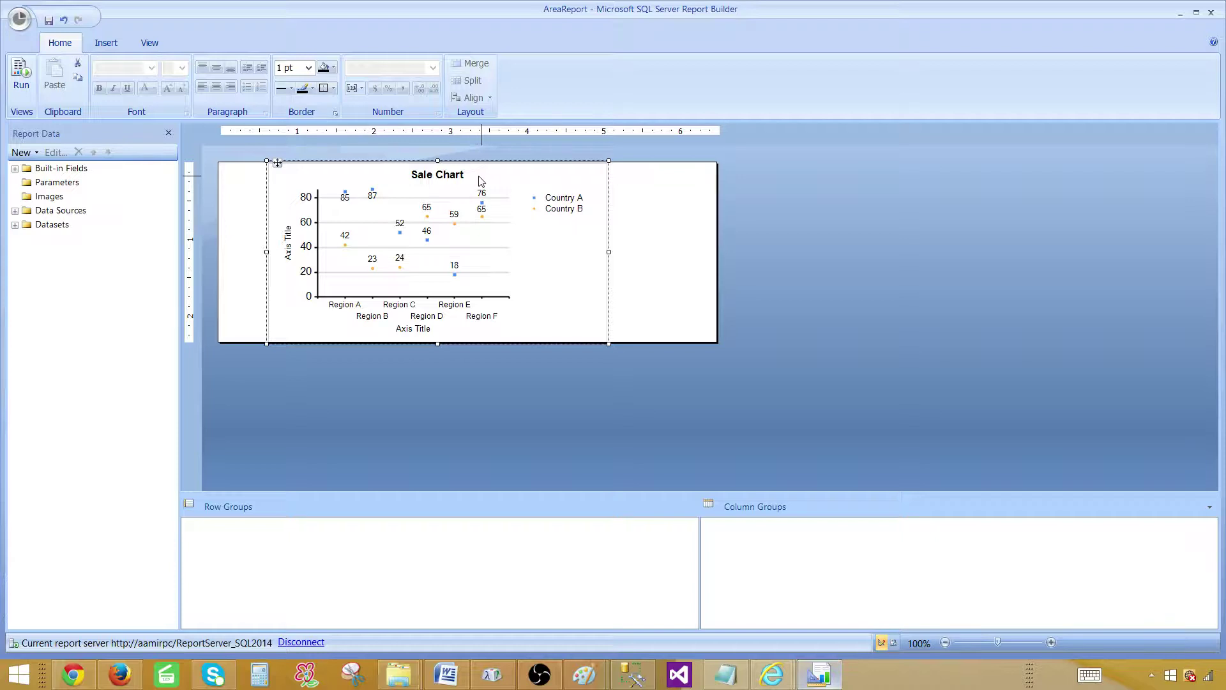
click(597, 223)
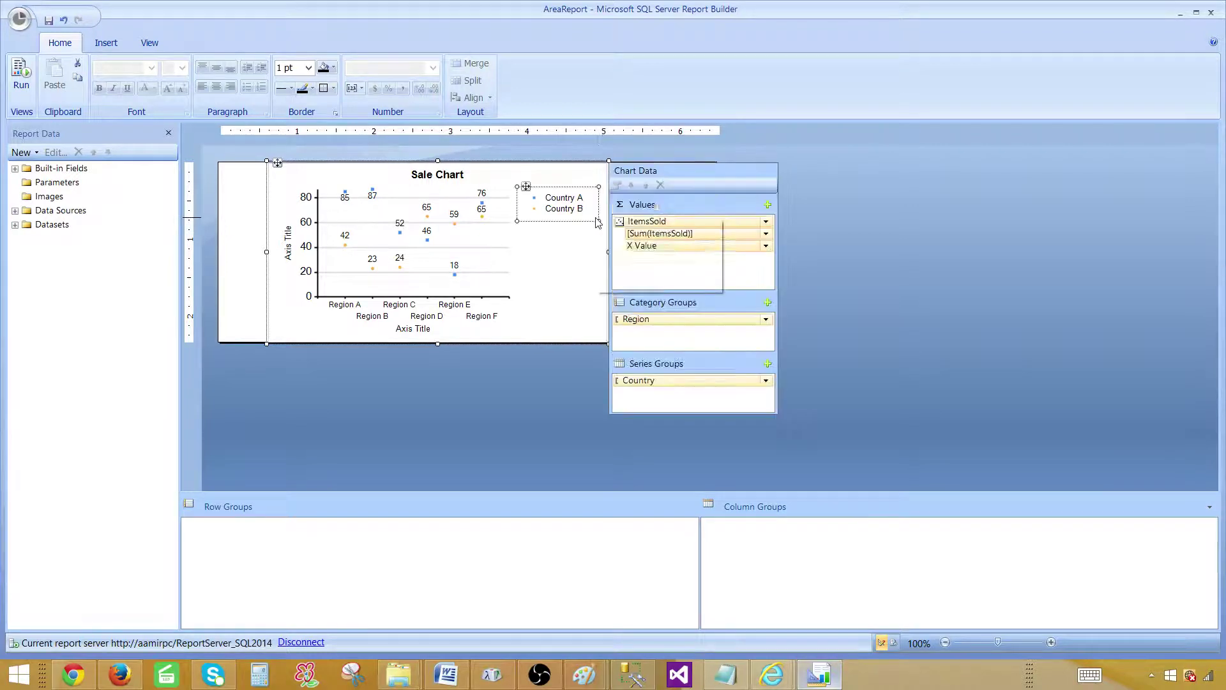
right_click(597, 220)
key(Escape)
click(445, 268)
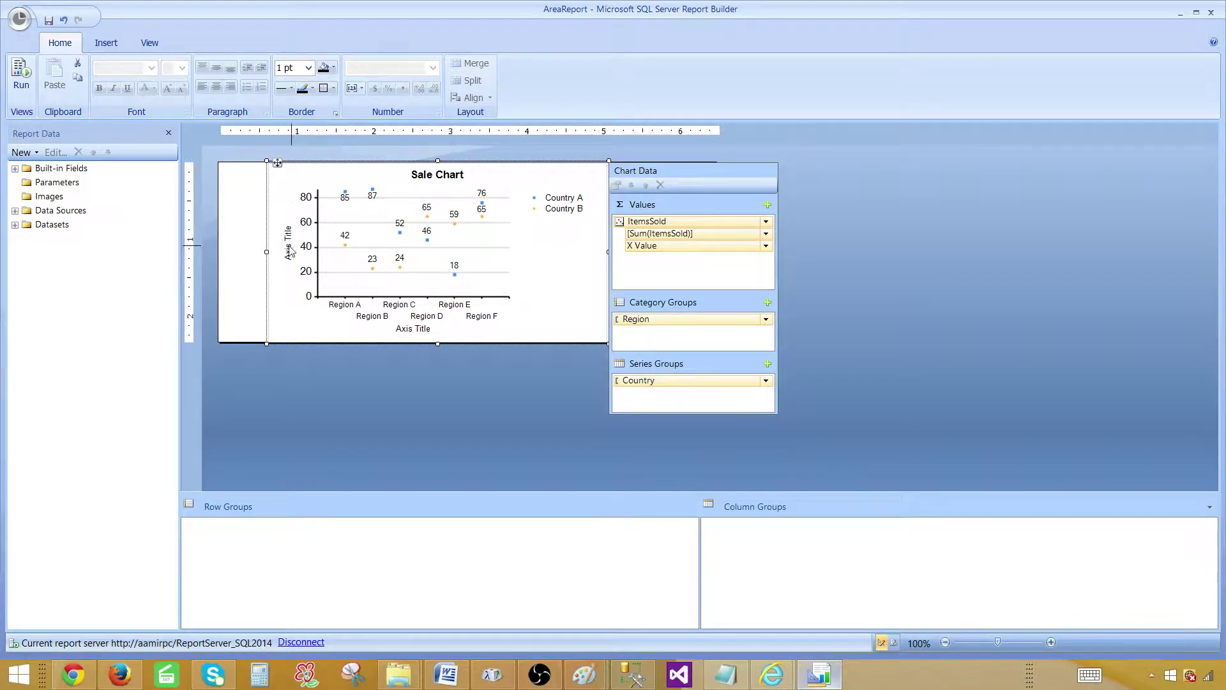
click(247, 215)
click(320, 188)
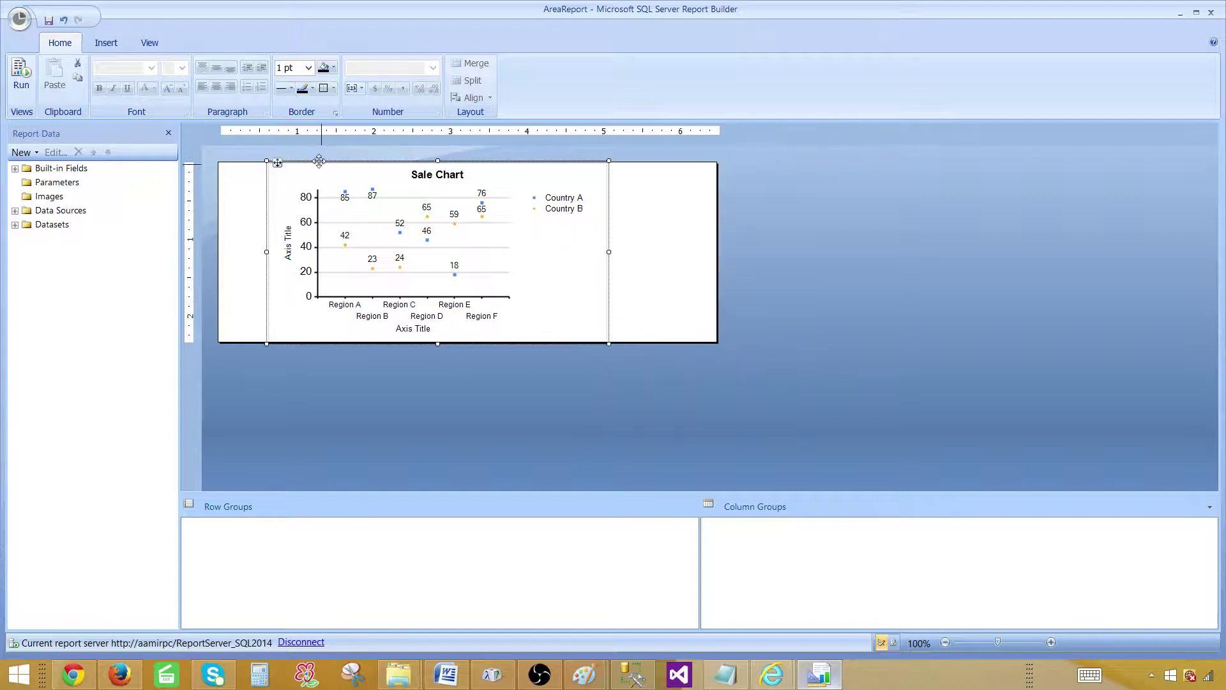
click(334, 69)
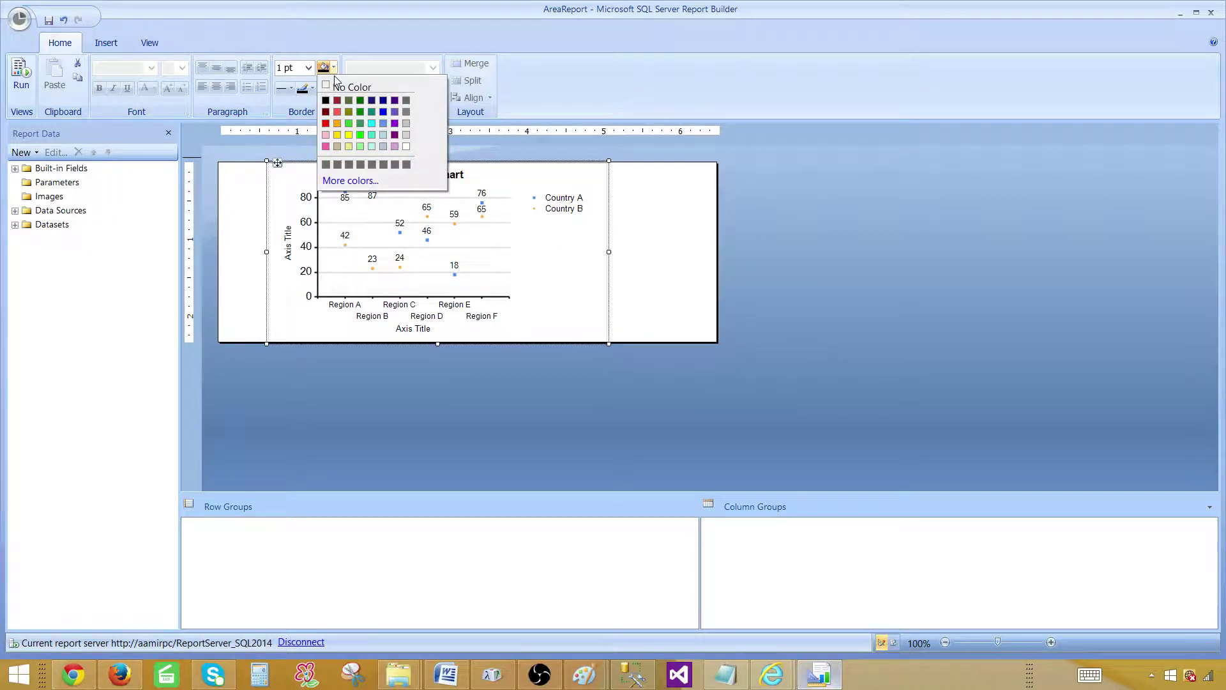
click(339, 146)
click(645, 242)
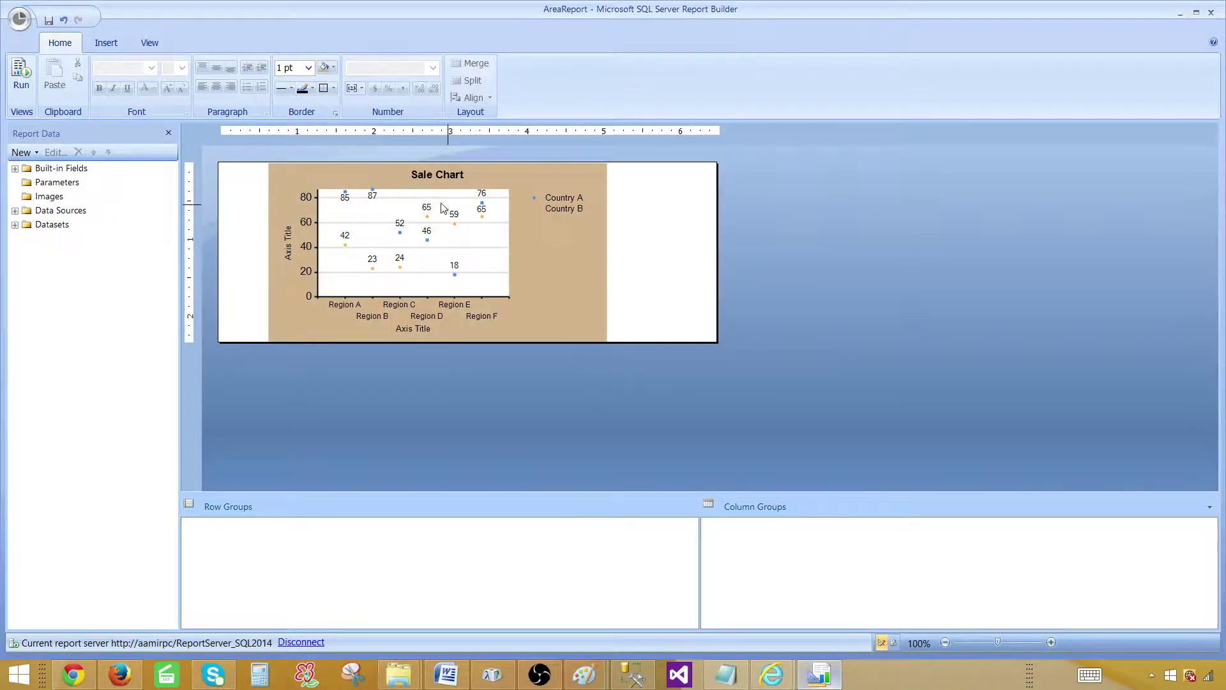
- Save a copy of the report as AreaReport_New in the SSRS_Training folder on the SQL2014 report server
click(21, 22)
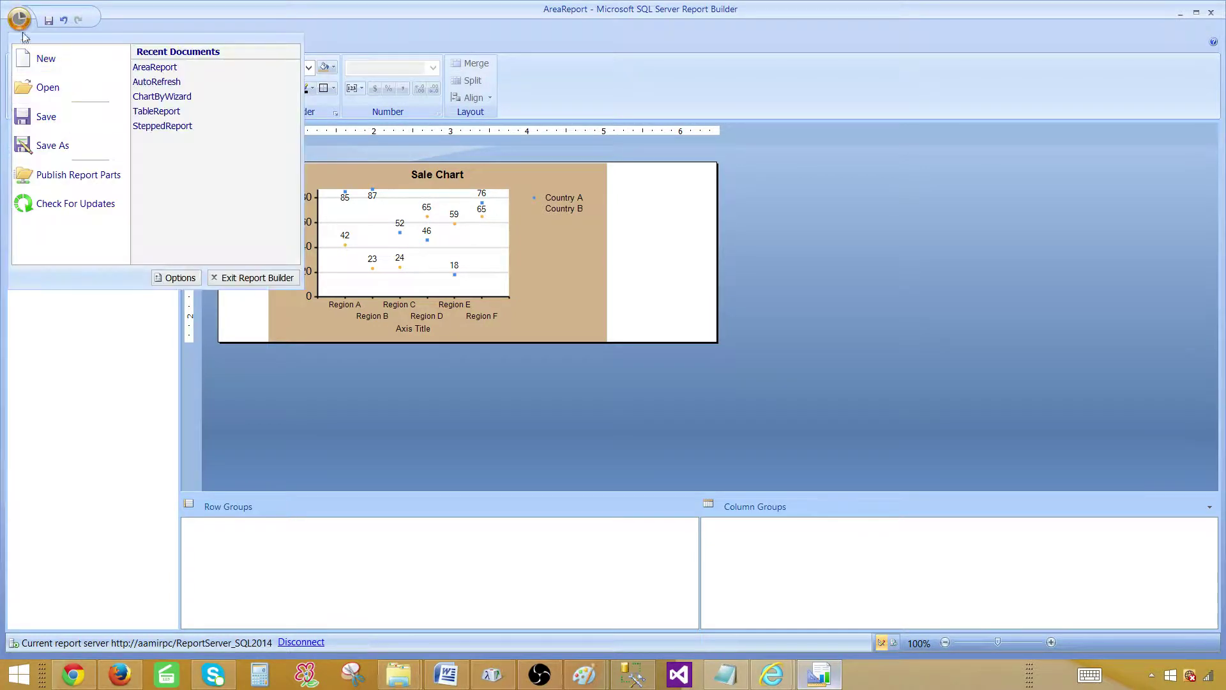
click(59, 153)
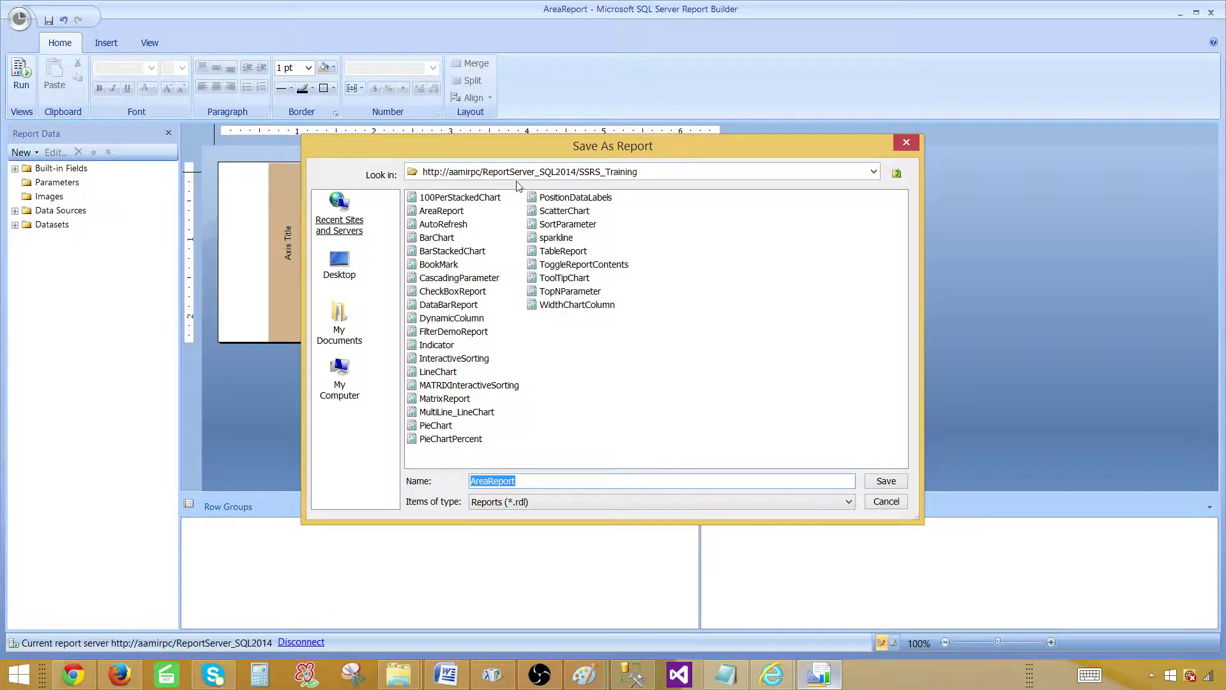
click(529, 480)
text(_New)
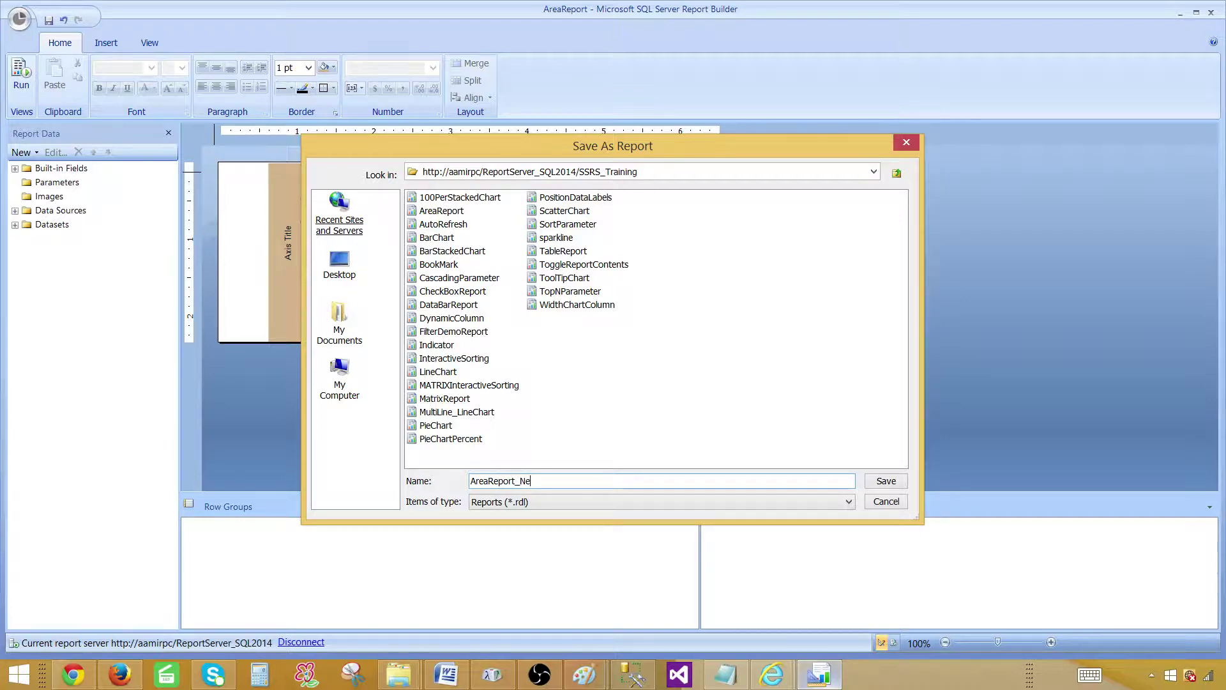
click(887, 480)
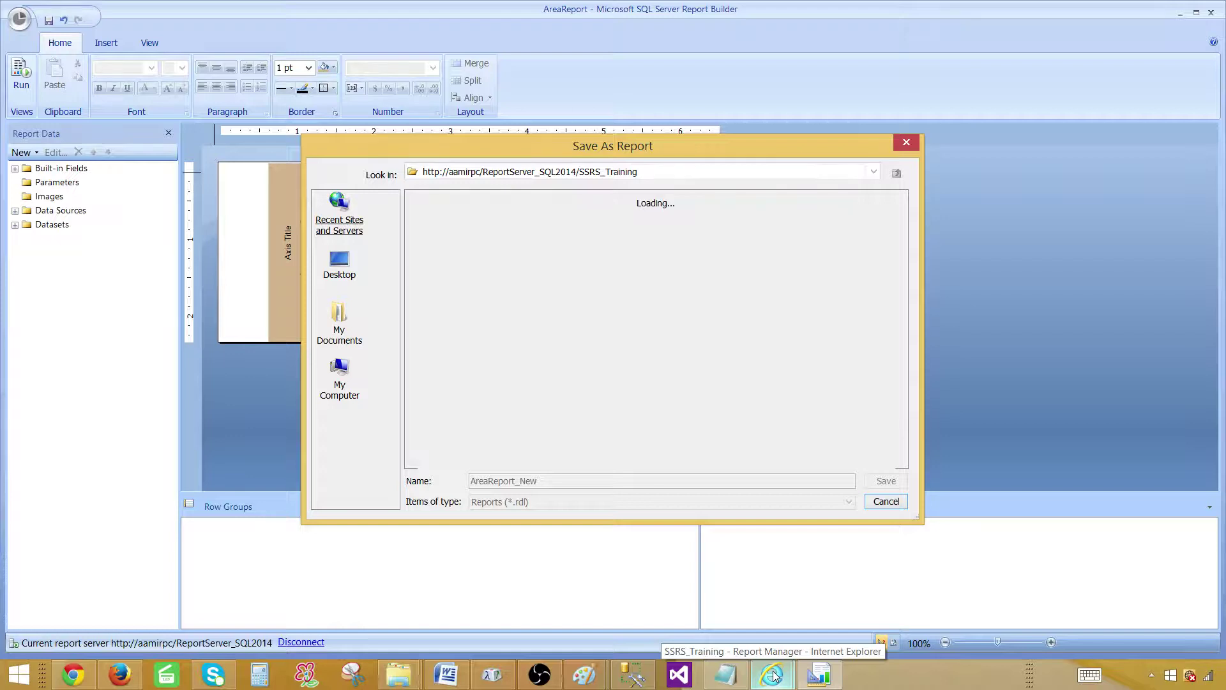
- Check the refreshed SSRS_Training folder in Report Manager for the new report and return to Report Builder
mouse_move(775, 675)
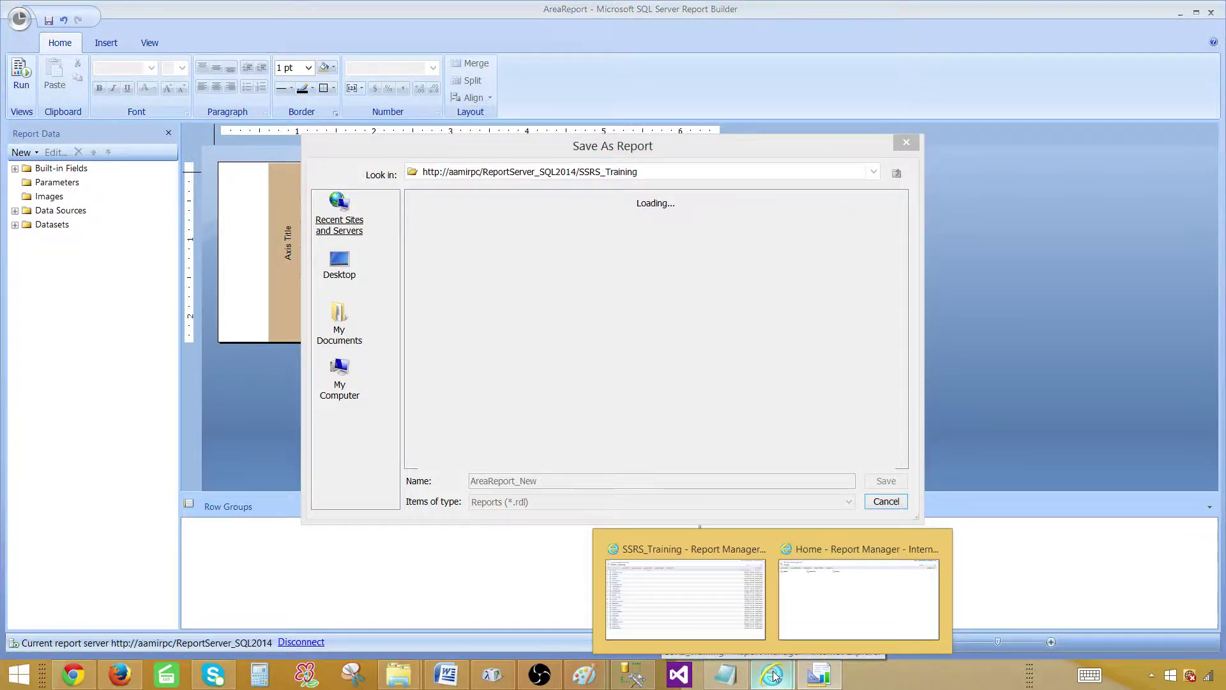
click(707, 613)
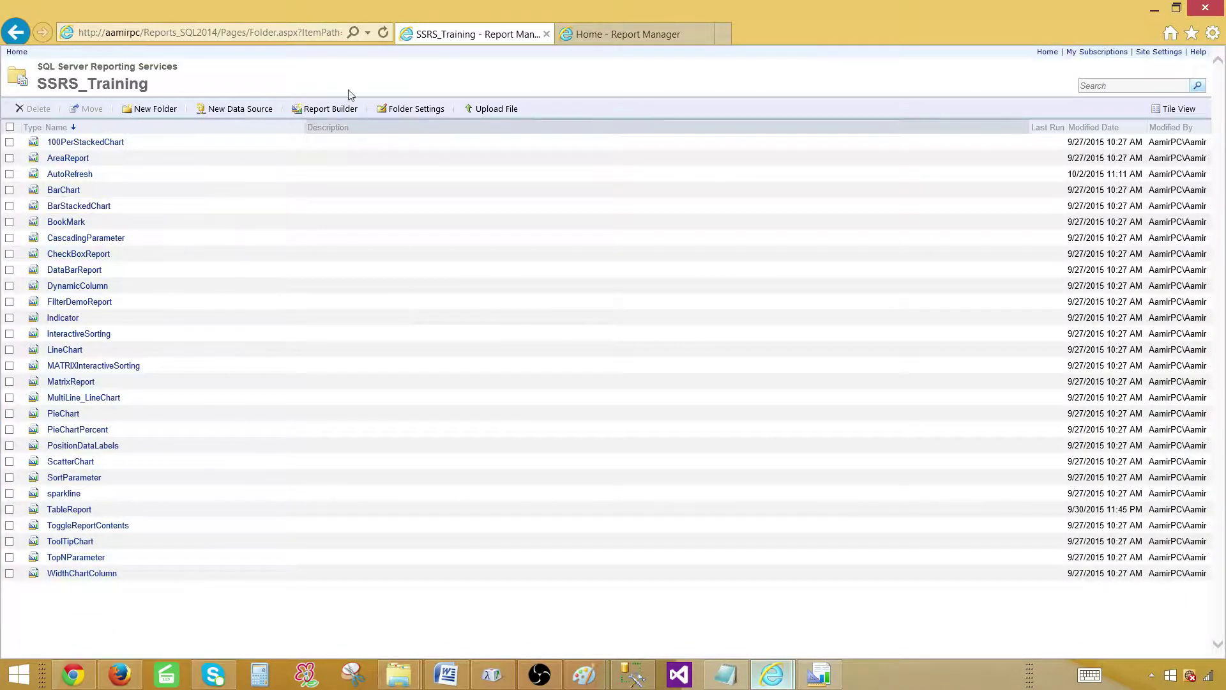
click(384, 32)
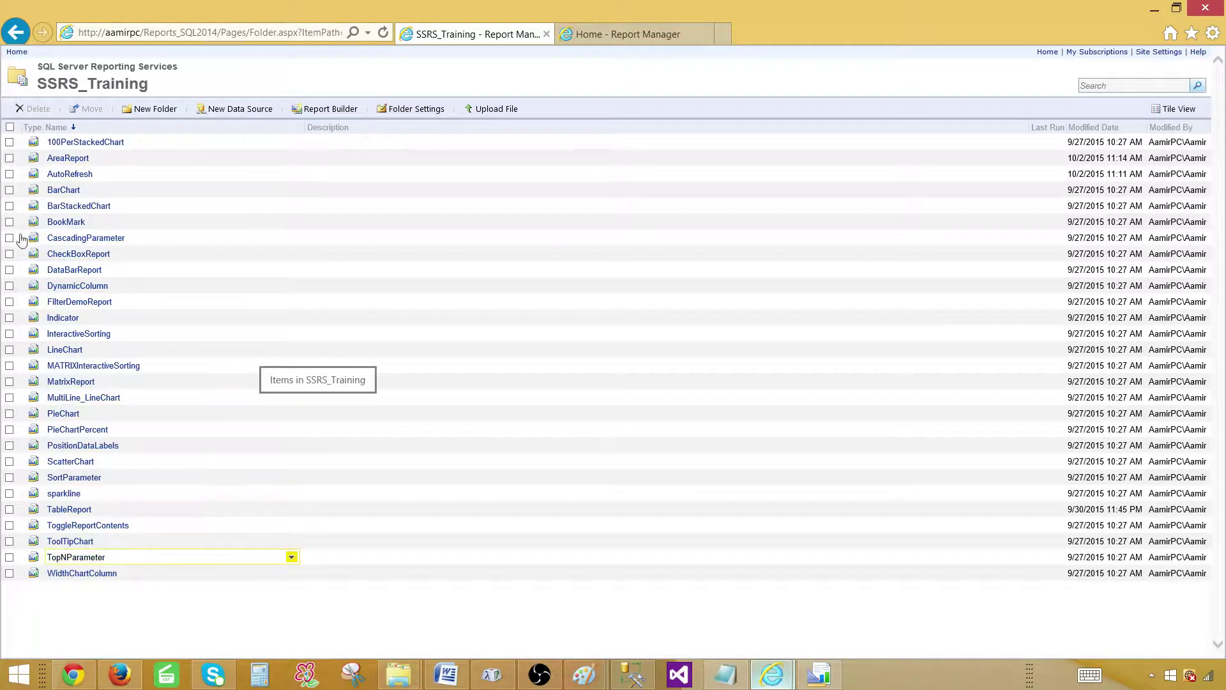
click(383, 32)
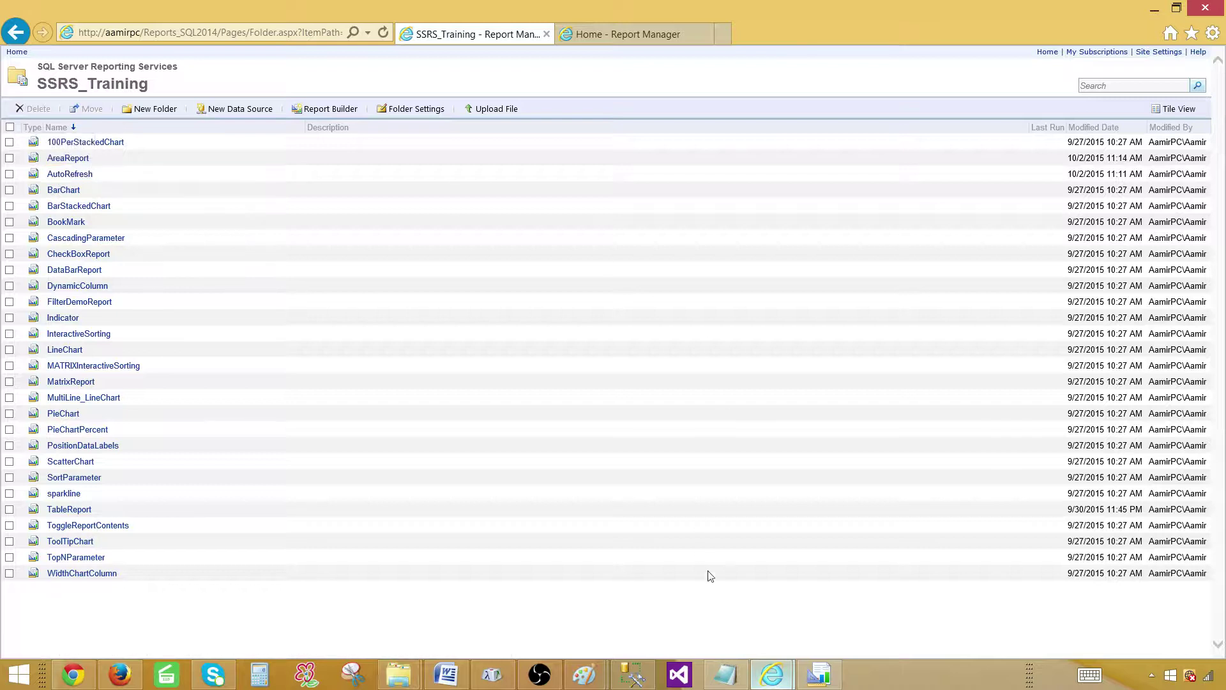
click(830, 678)
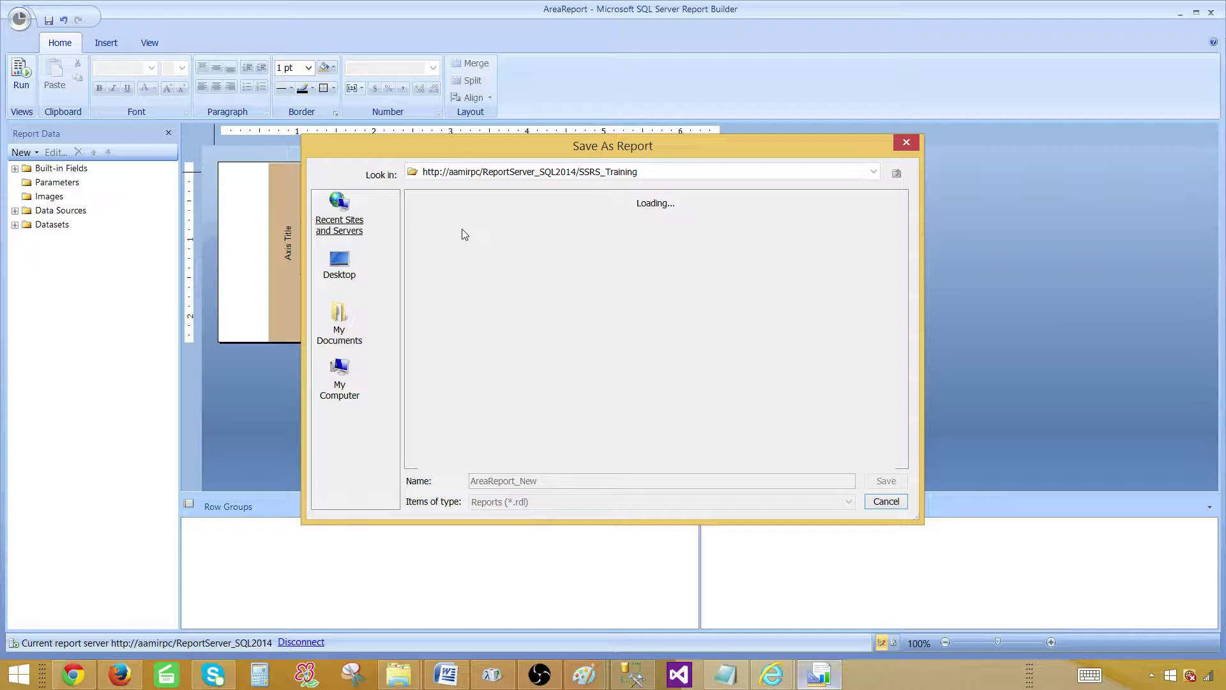
click(244, 272)
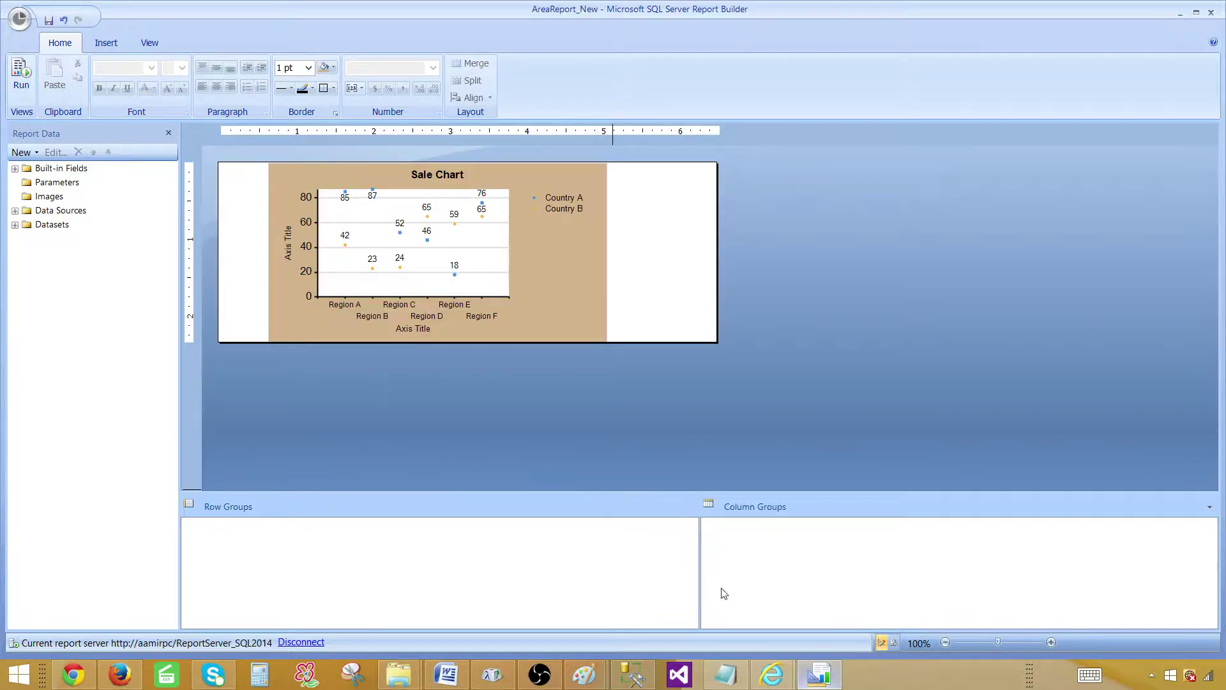
- Sort the refreshed SSRS_Training folder in Report Manager by modified date and view the AreaReport_New report
mouse_move(779, 675)
click(684, 591)
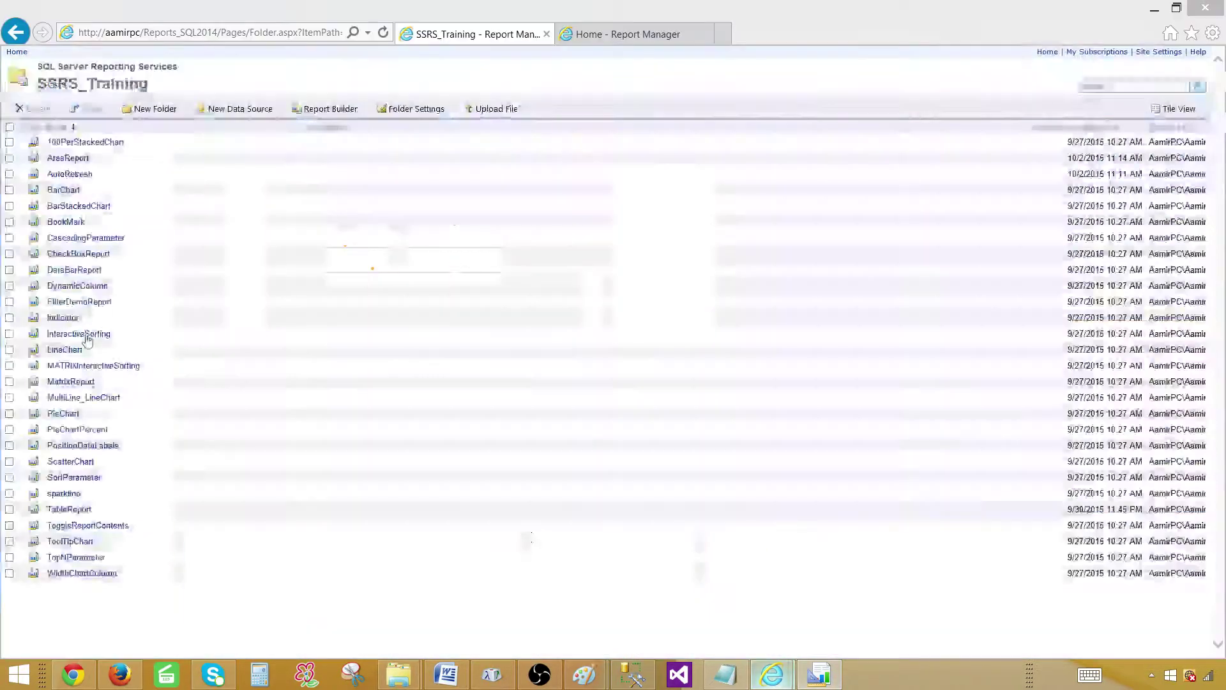
click(383, 33)
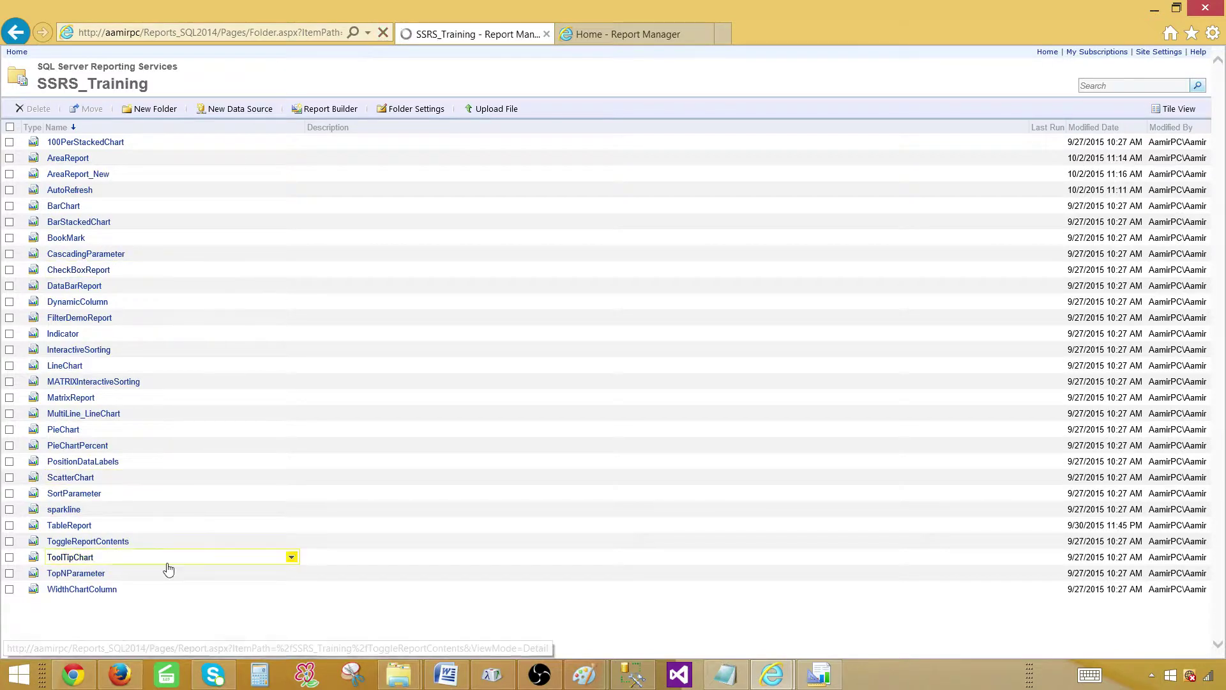
click(1093, 127)
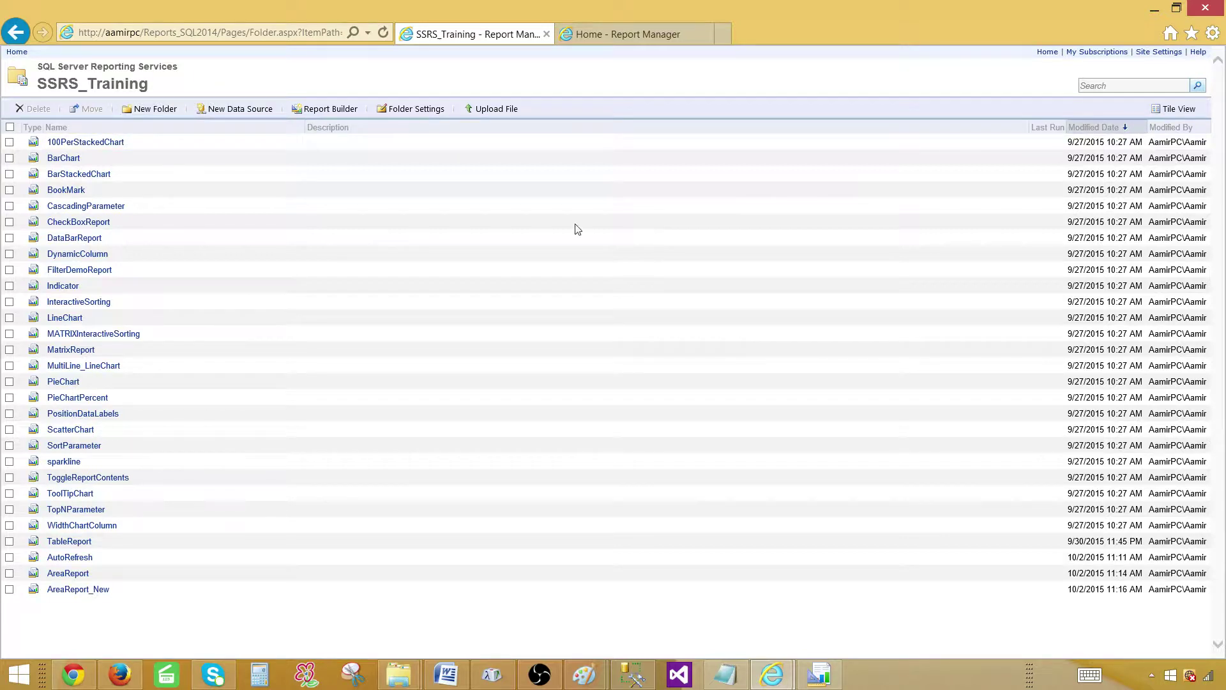
click(72, 590)
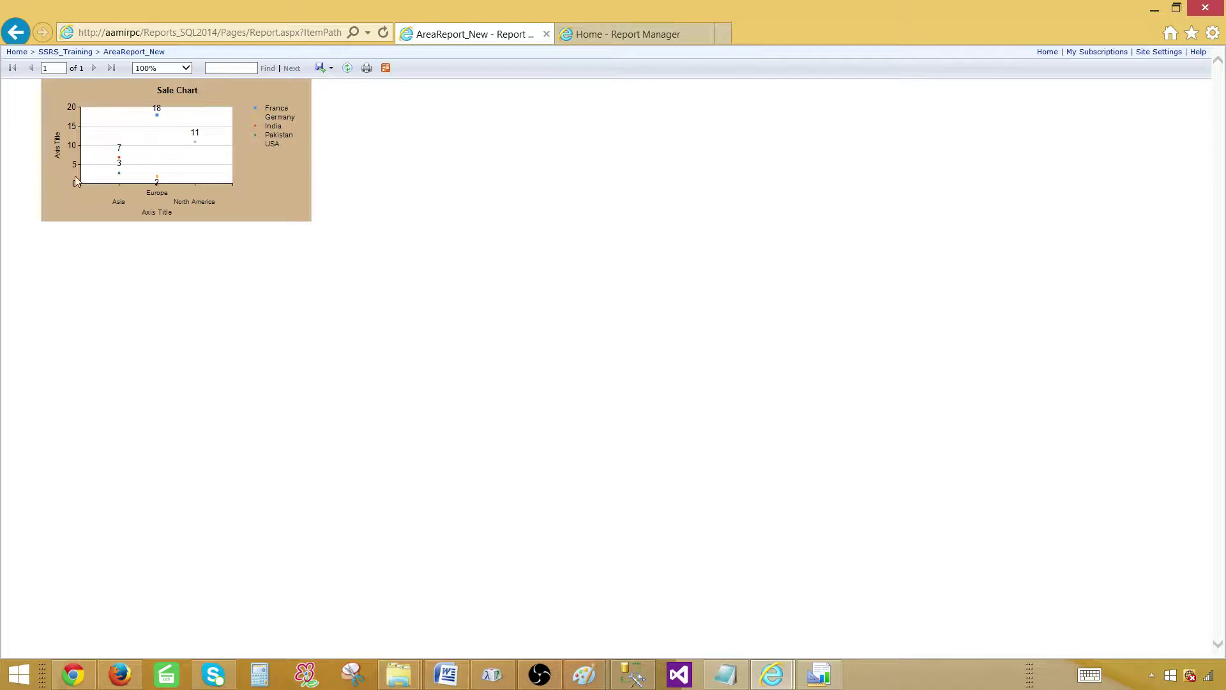
click(26, 40)
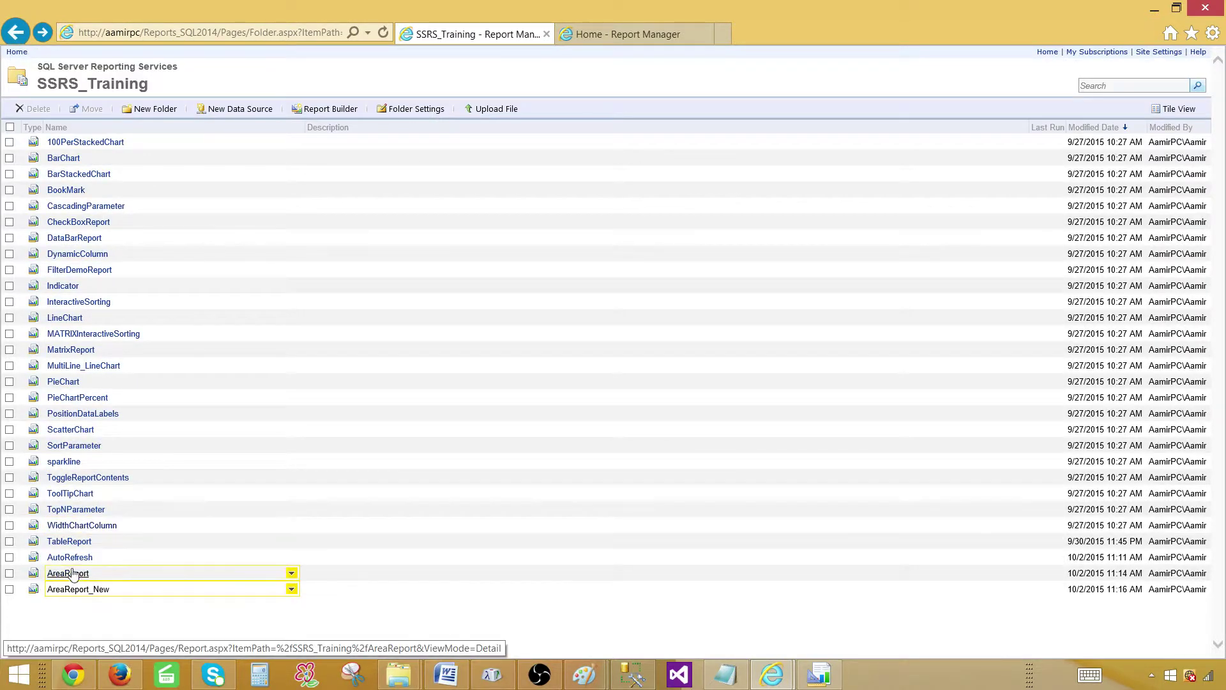
- Delete the AutoRefresh report from the SSRS_Training folder
click(9, 557)
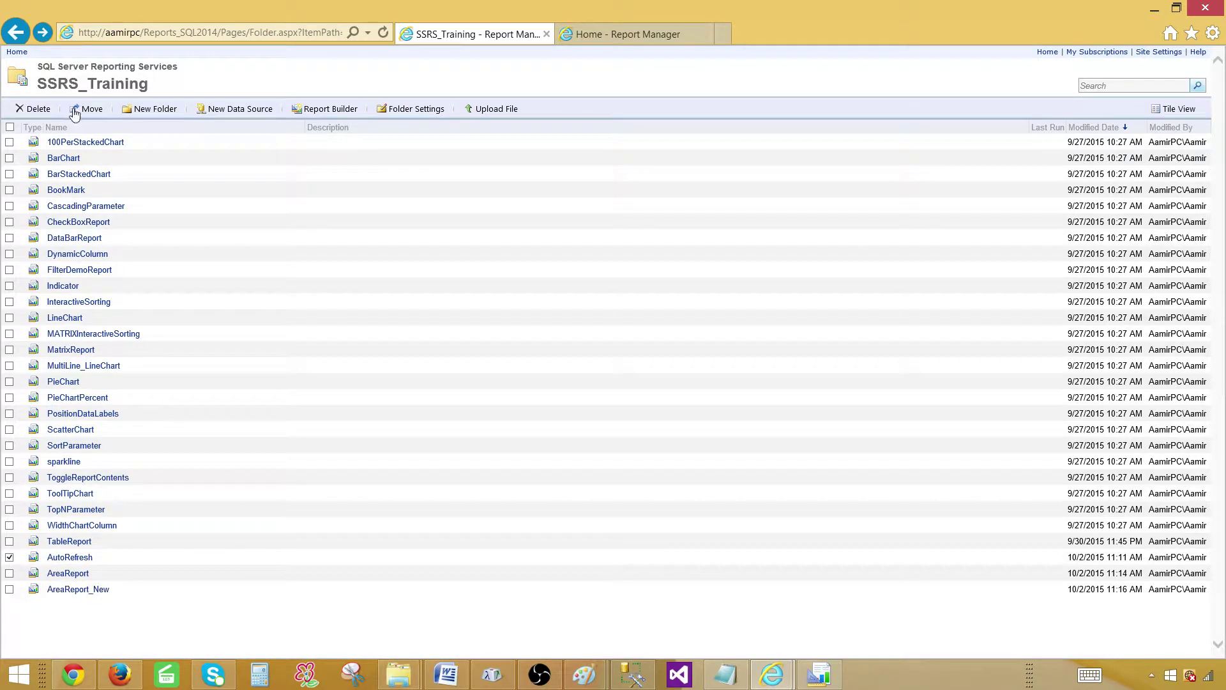
click(35, 109)
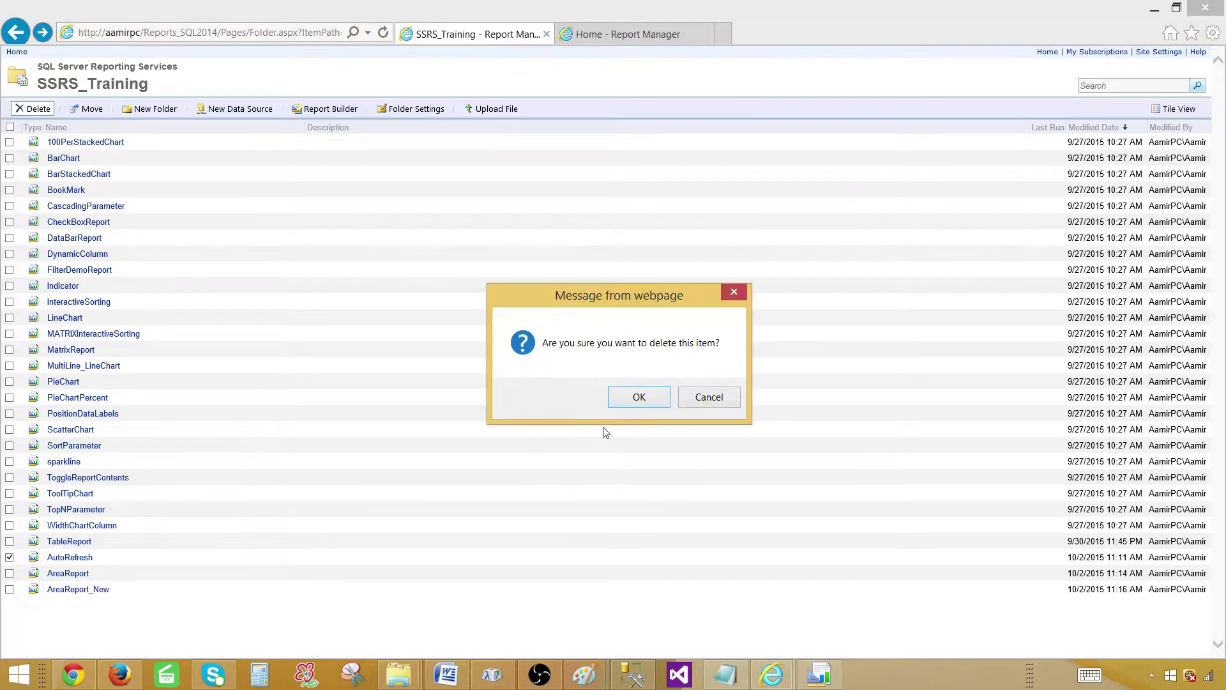
click(638, 396)
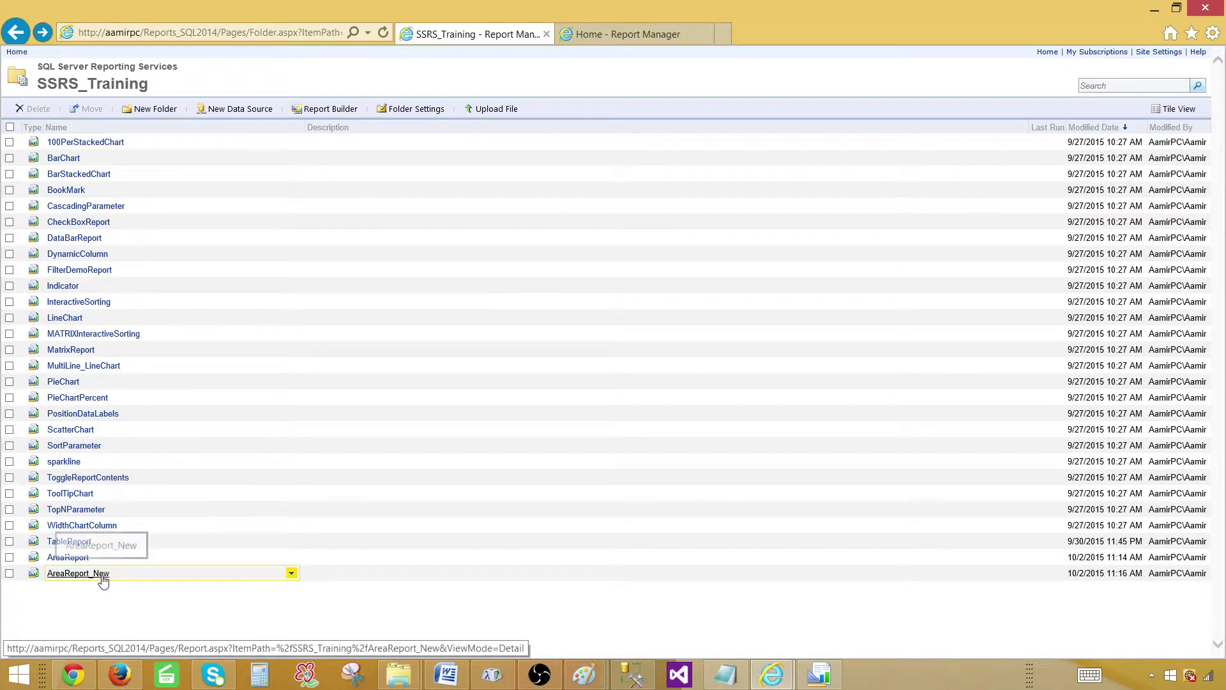
- Change the name of AreaReport_New to AreaReport in its properties and apply the change
click(291, 574)
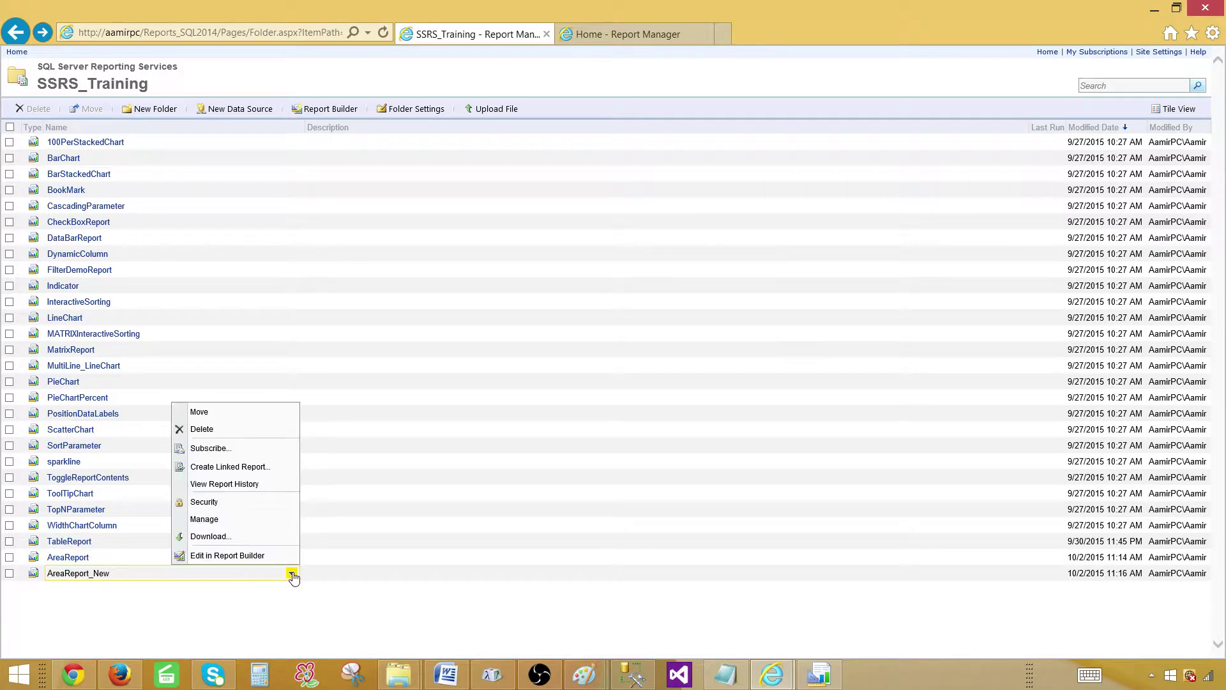
click(231, 520)
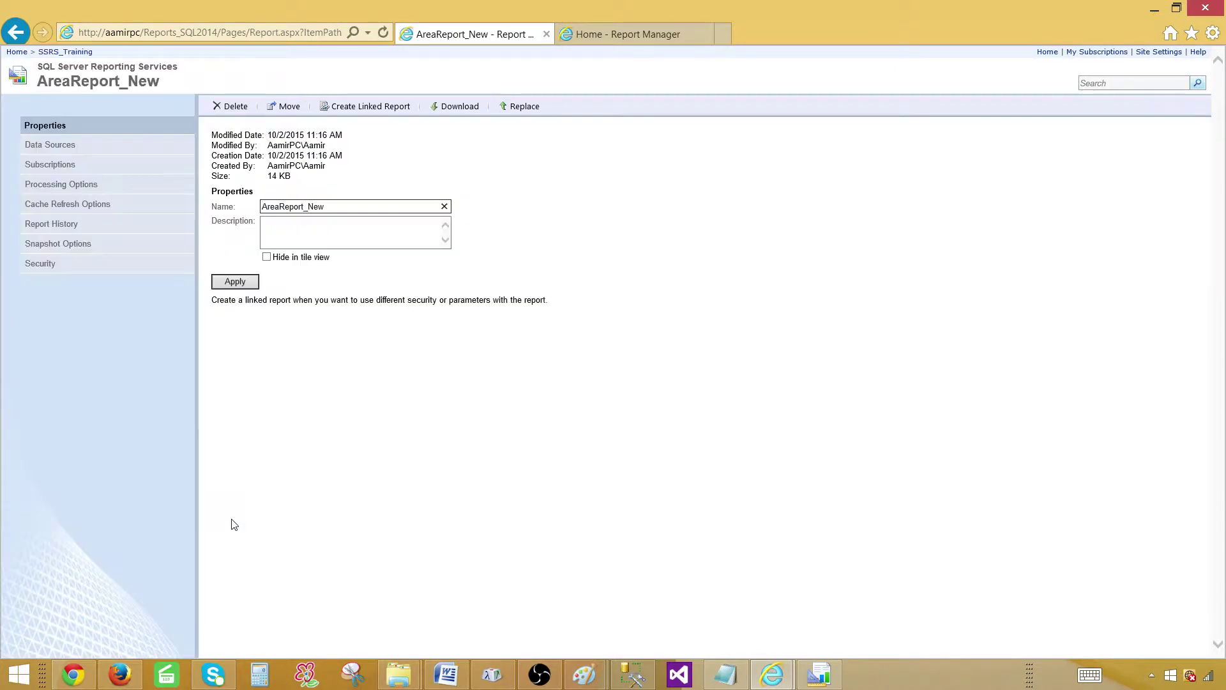
click(334, 206)
key(BackSpace)
key(BackSpace)
click(235, 283)
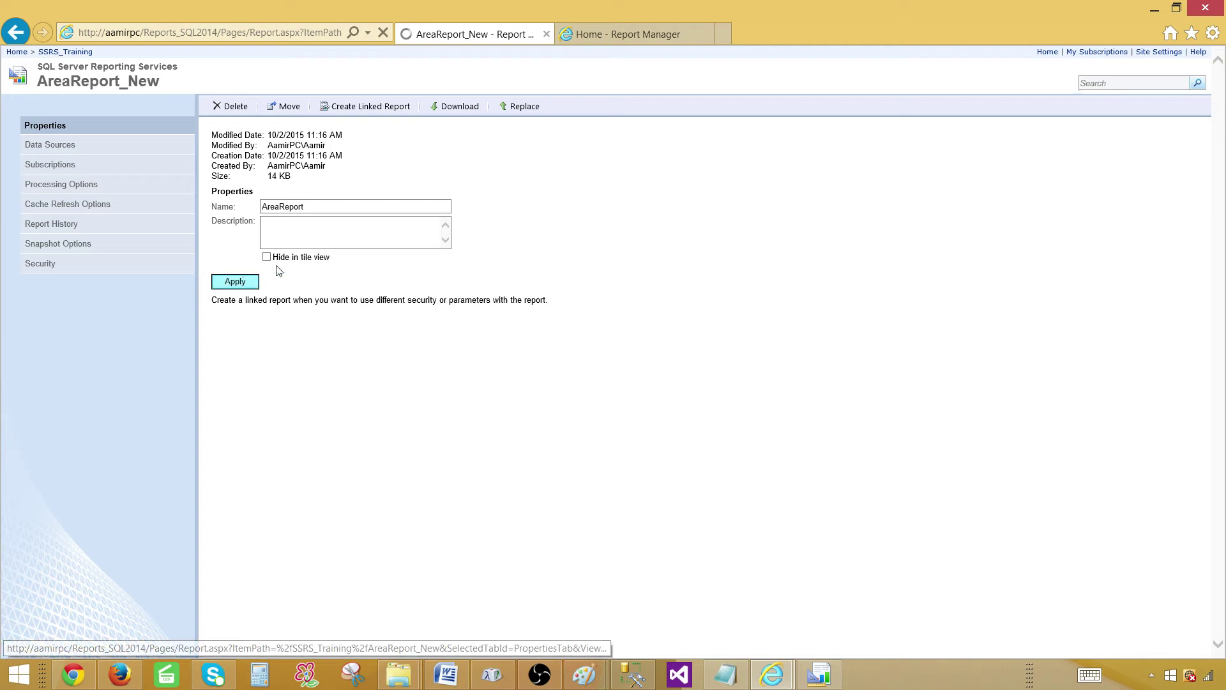
click(238, 282)
click(882, 678)
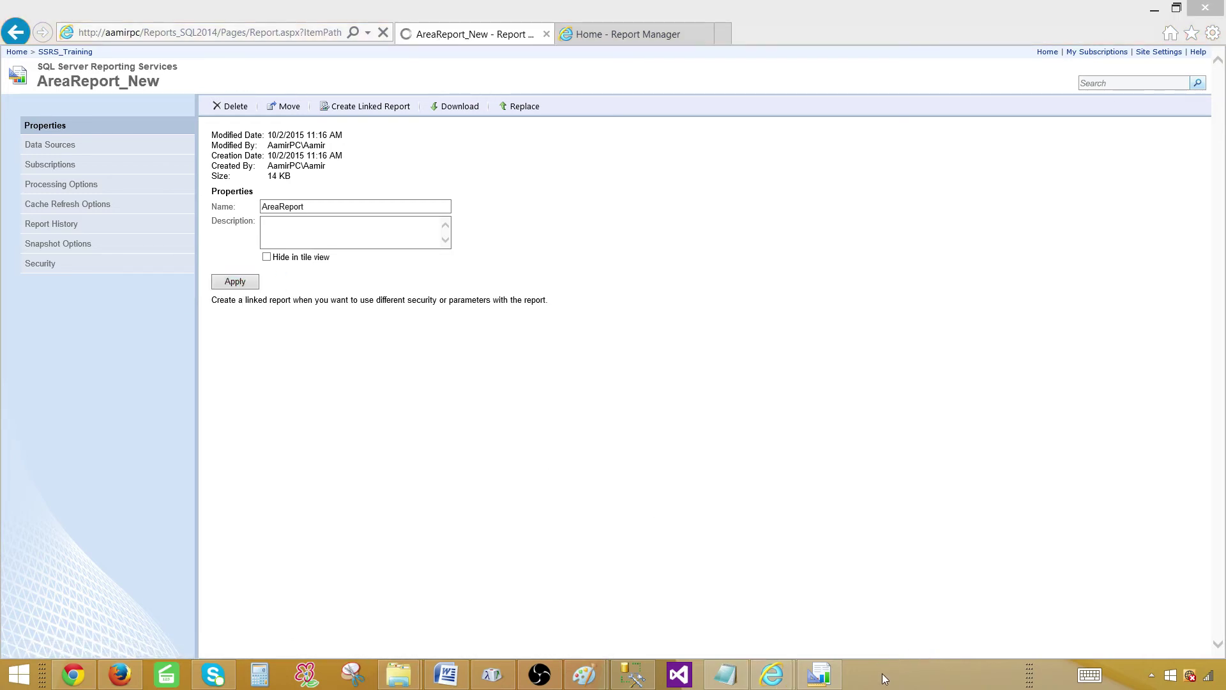